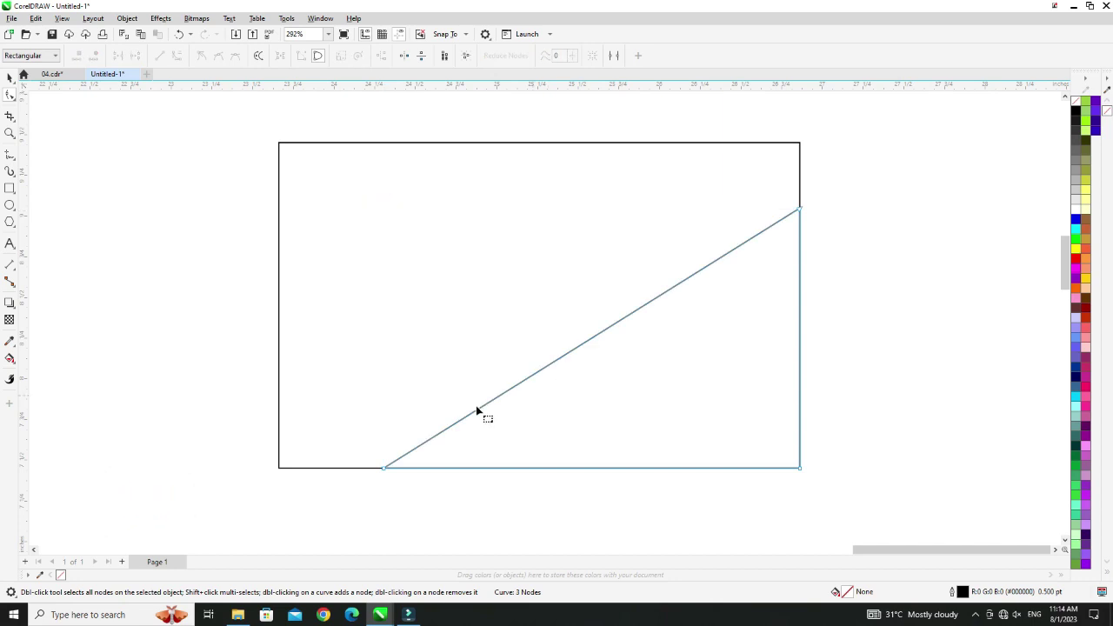
Reshape the corner triangle by moving its lower-left node 0.915 in inward along the card's bottom edge and lowering its upper node slightly
{"action": "left_click_drag", "start_coordinate": [385, 470], "coordinate": [533, 461]}
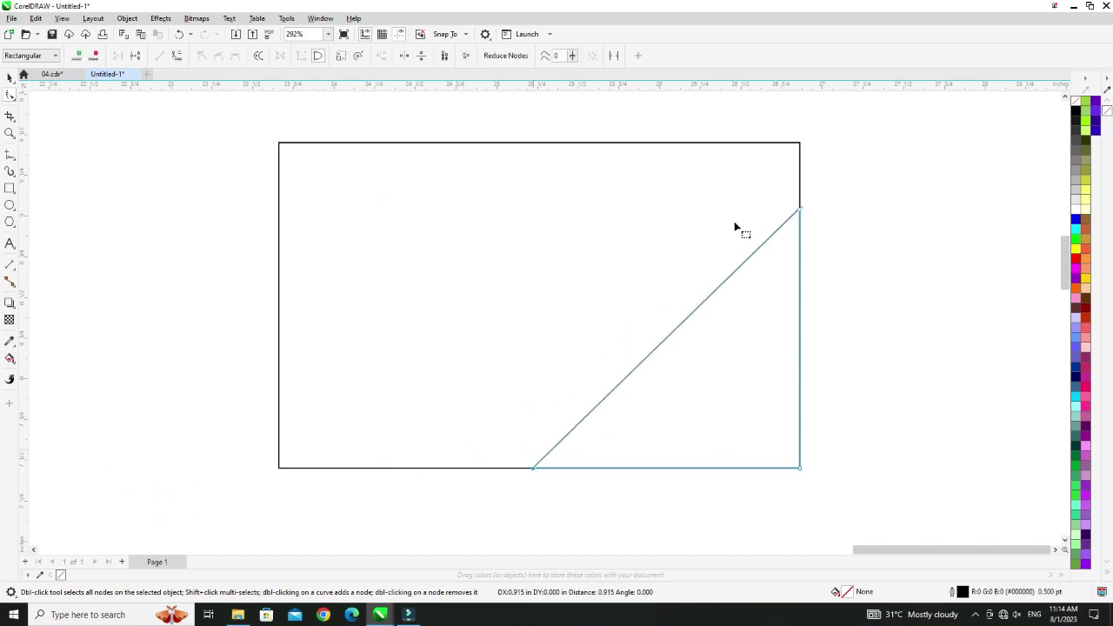
{"action": "left_click_drag", "start_coordinate": [799, 215], "coordinate": [798, 215]}
{"action": "key", "text": "space"}
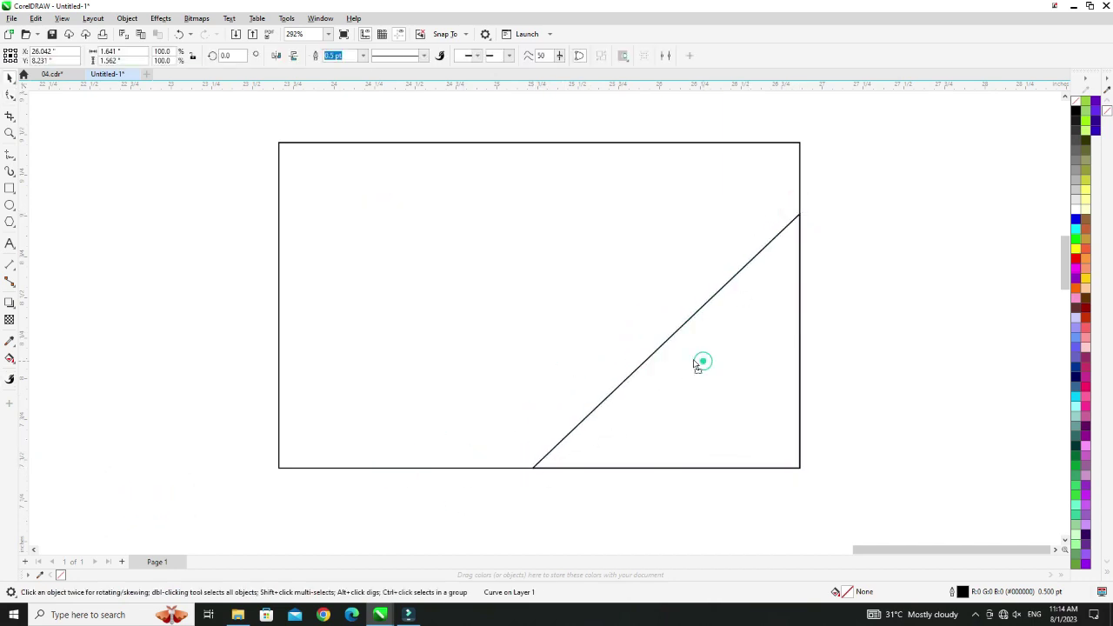
Duplicate the corner triangle, enlarge the copy to about 2.1 by 2 in, and align it to the card's right edge
{"action": "key", "text": "KP_Add"}
{"action": "key", "text": "Left"}
{"action": "left_click_drag", "start_coordinate": [520, 211], "coordinate": [411, 142]}
{"action": "left_click_drag", "start_coordinate": [750, 211], "coordinate": [675, 211]}
{"action": "left_click", "coordinate": [589, 195], "text": "shift"}
{"action": "key", "text": "l"}
{"action": "key", "text": "r"}
{"action": "left_click", "coordinate": [908, 181]}
{"action": "left_click", "coordinate": [654, 281]}
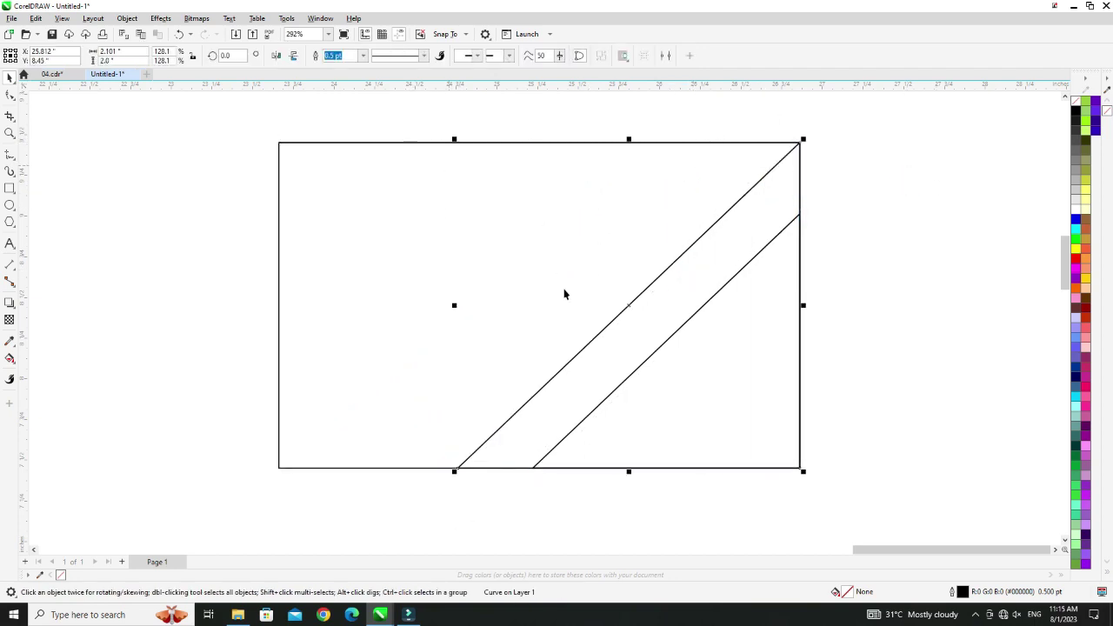
Scale the larger triangle down toward the card's lower-right corner to about 1.98 by 1.89 in
{"action": "left_click_drag", "start_coordinate": [454, 306], "coordinate": [481, 306]}
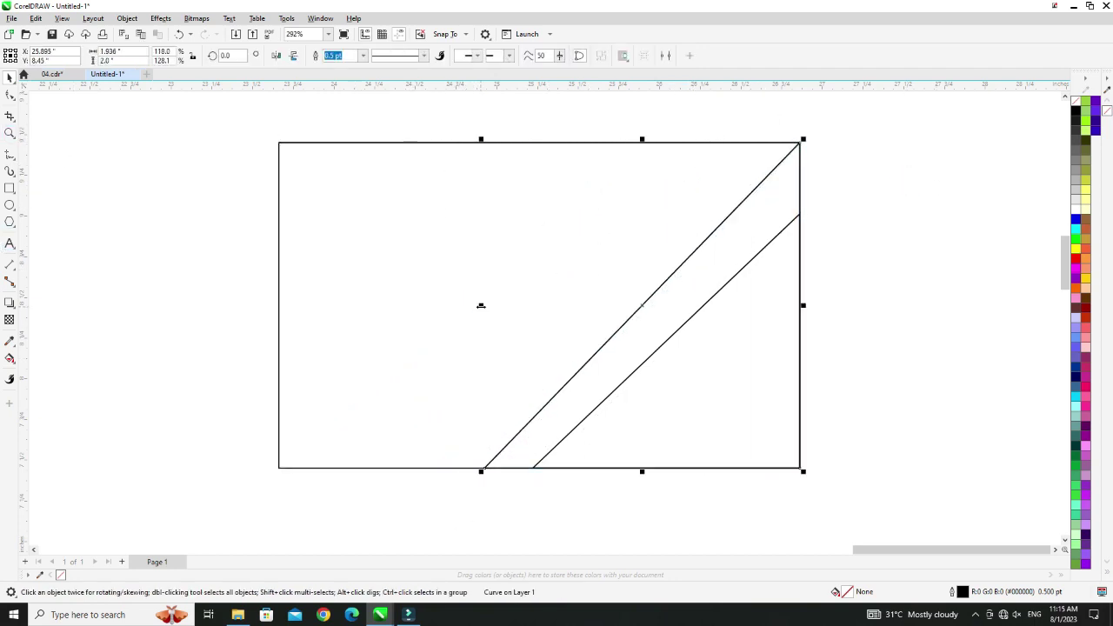
{"action": "key", "text": "ctrl+z"}
{"action": "left_click_drag", "start_coordinate": [454, 139], "coordinate": [482, 157]}
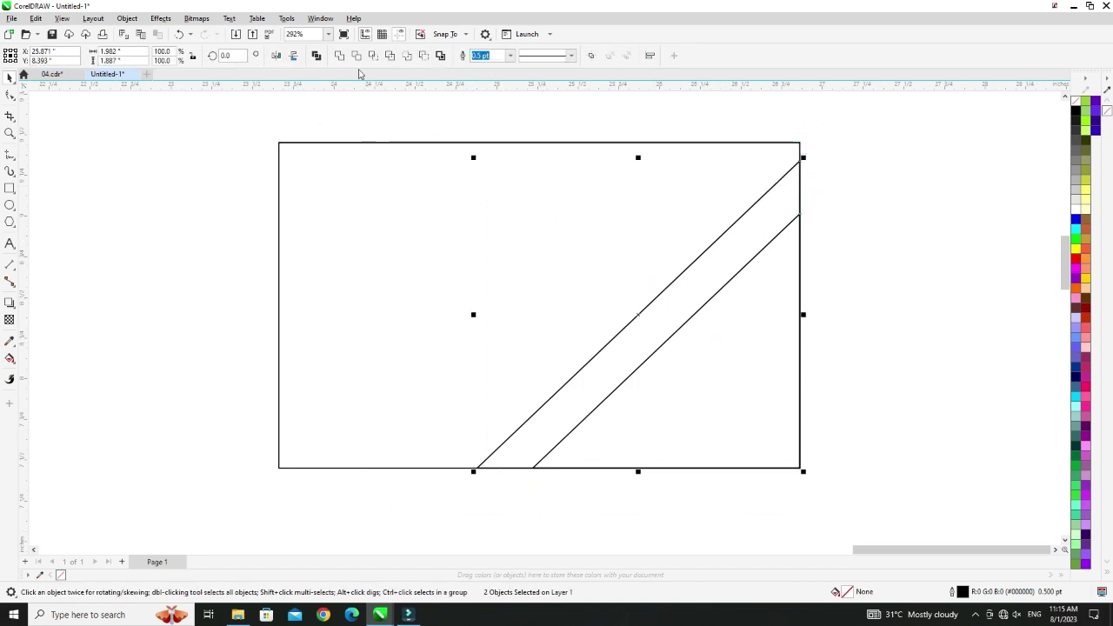
Trim the larger triangle with the smaller one so that it becomes a diagonal band
{"action": "left_click", "coordinate": [356, 55]}
{"action": "left_click", "coordinate": [570, 334]}
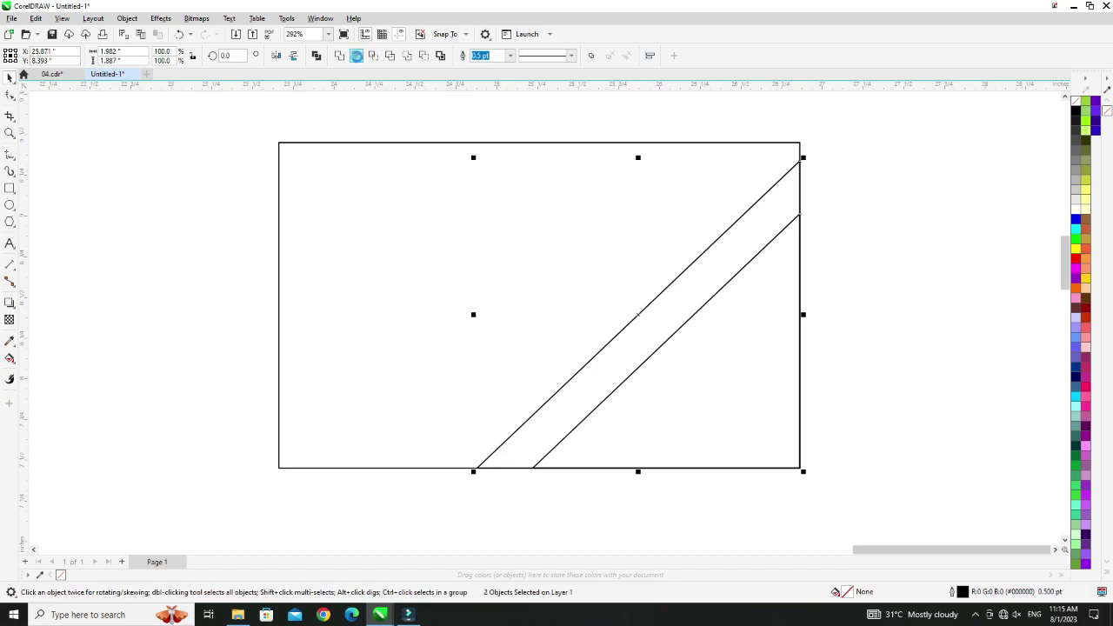
{"action": "left_click", "coordinate": [685, 366]}
{"action": "left_click_drag", "start_coordinate": [833, 154], "coordinate": [350, 539]}
{"action": "left_click", "coordinate": [355, 55]}
{"action": "left_click", "coordinate": [759, 211]}
{"action": "key", "text": "Escape"}
{"action": "left_click", "coordinate": [772, 201]}
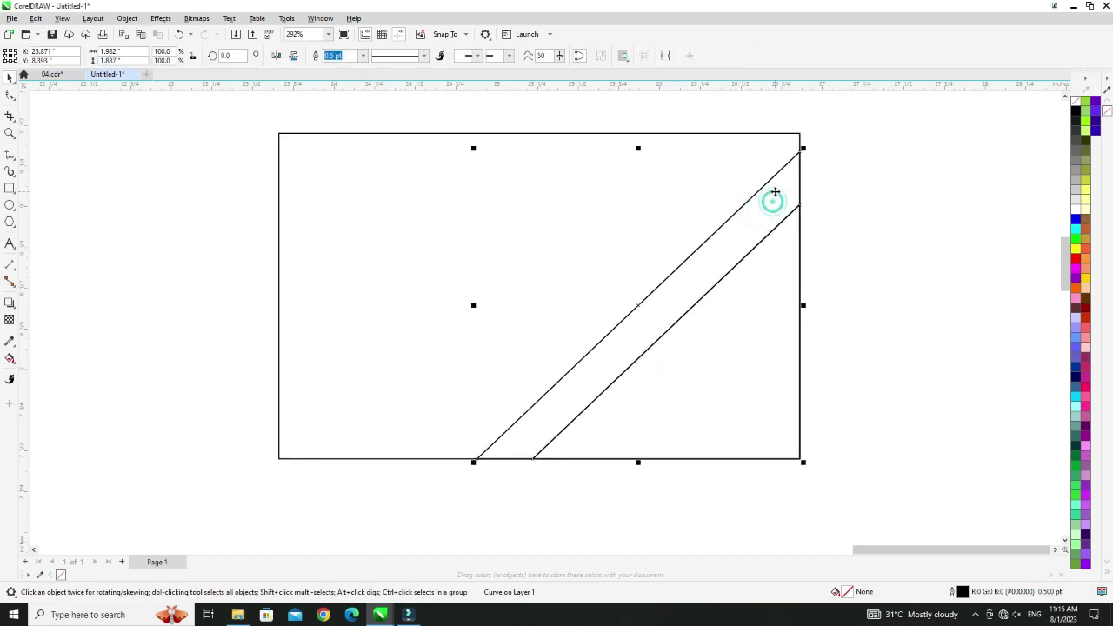
Move the trimmed pieces aside to check the cut, and undo the moves
{"action": "left_click_drag", "start_coordinate": [776, 193], "coordinate": [666, 167]}
{"action": "key", "text": "ctrl+z"}
{"action": "key", "text": "ctrl+z"}
{"action": "left_click", "coordinate": [8, 101]}
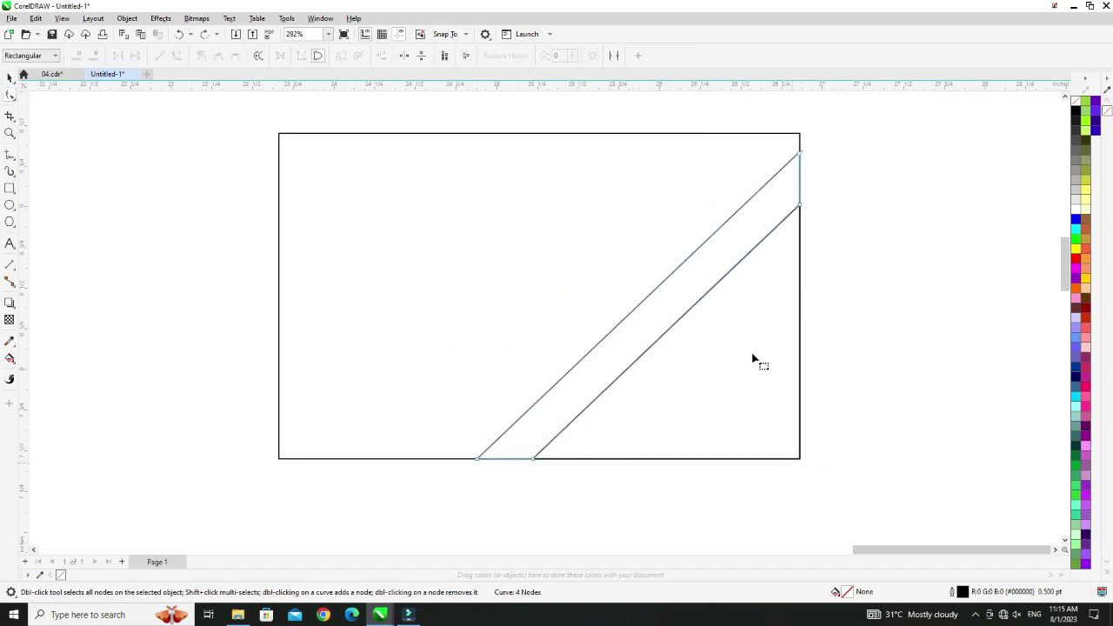
{"action": "key", "text": "space"}
{"action": "left_click_drag", "start_coordinate": [795, 463], "coordinate": [759, 450]}
{"action": "key", "text": "ctrl+z"}
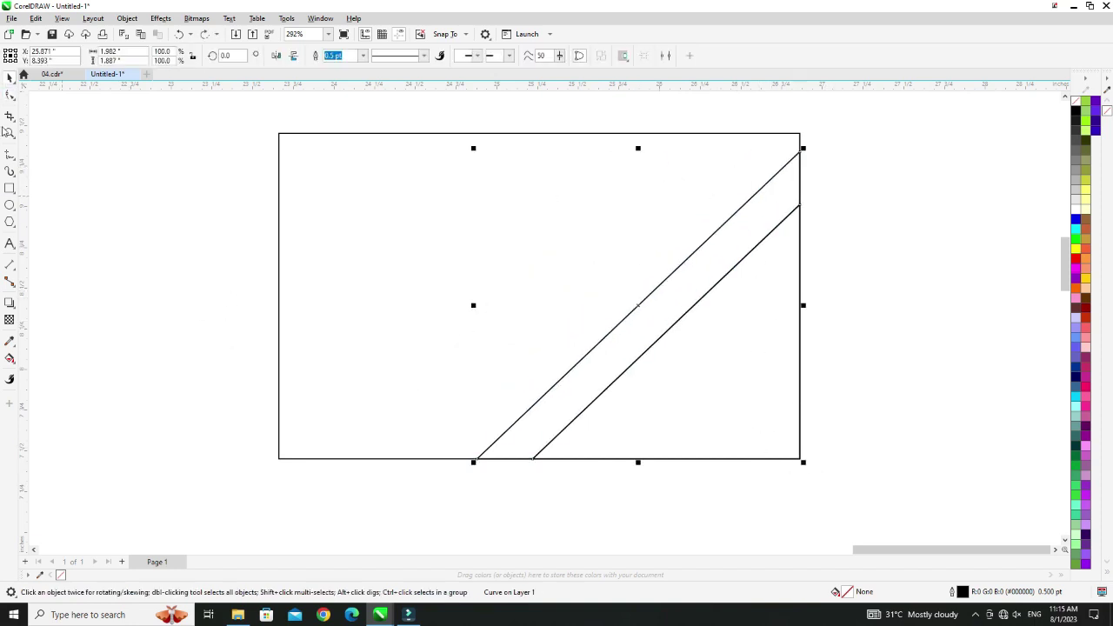
Widen the diagonal band by moving its upper node to the card's top-right corner and its lower-left node outward along the bottom edge
{"action": "left_click", "coordinate": [9, 96]}
{"action": "left_click_drag", "start_coordinate": [801, 157], "coordinate": [800, 136]}
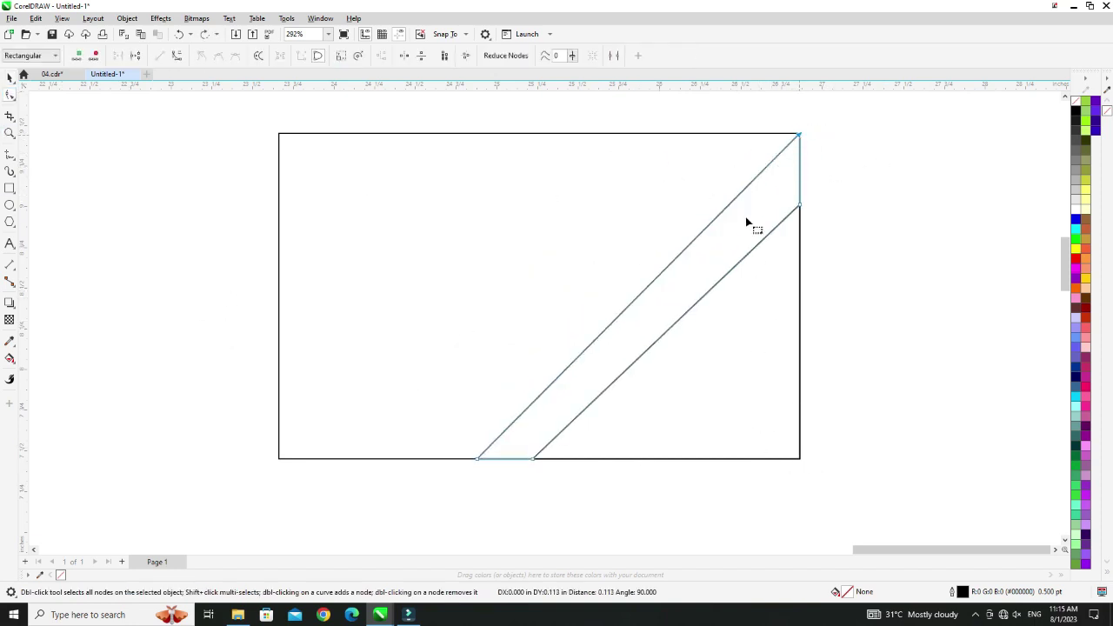
{"action": "left_click_drag", "start_coordinate": [478, 459], "coordinate": [461, 459]}
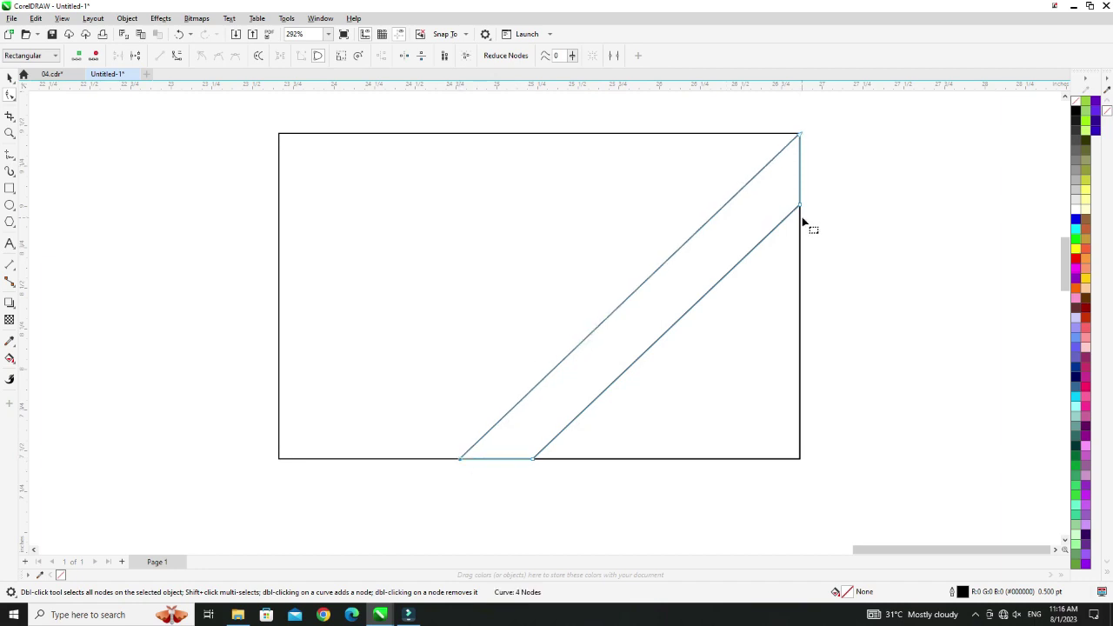
{"action": "key", "text": "space"}
Enlarge the corner triangle to about 1.75 by 1.67 in and fill it black
{"action": "left_click", "coordinate": [779, 287]}
{"action": "left_click_drag", "start_coordinate": [529, 201], "coordinate": [502, 182]}
{"action": "right_click", "coordinate": [502, 183]}
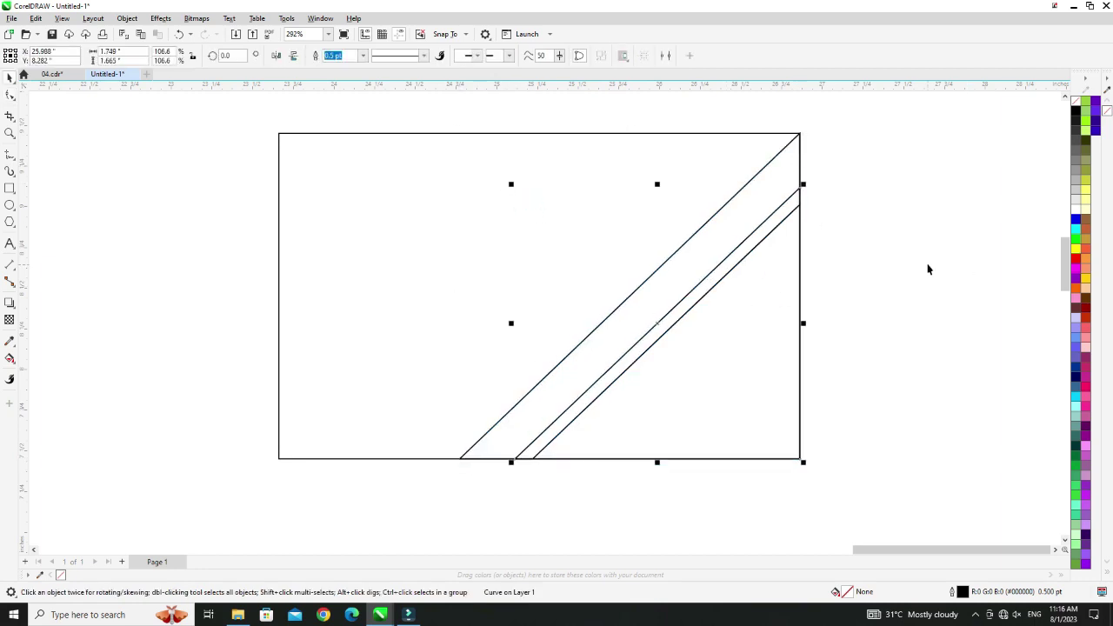
{"action": "left_click", "coordinate": [1077, 110]}
{"action": "left_click", "coordinate": [735, 228]}
Fill the diagonal band with yellow (#FFCC00) and leave it without an outline
{"action": "left_click", "coordinate": [750, 180]}
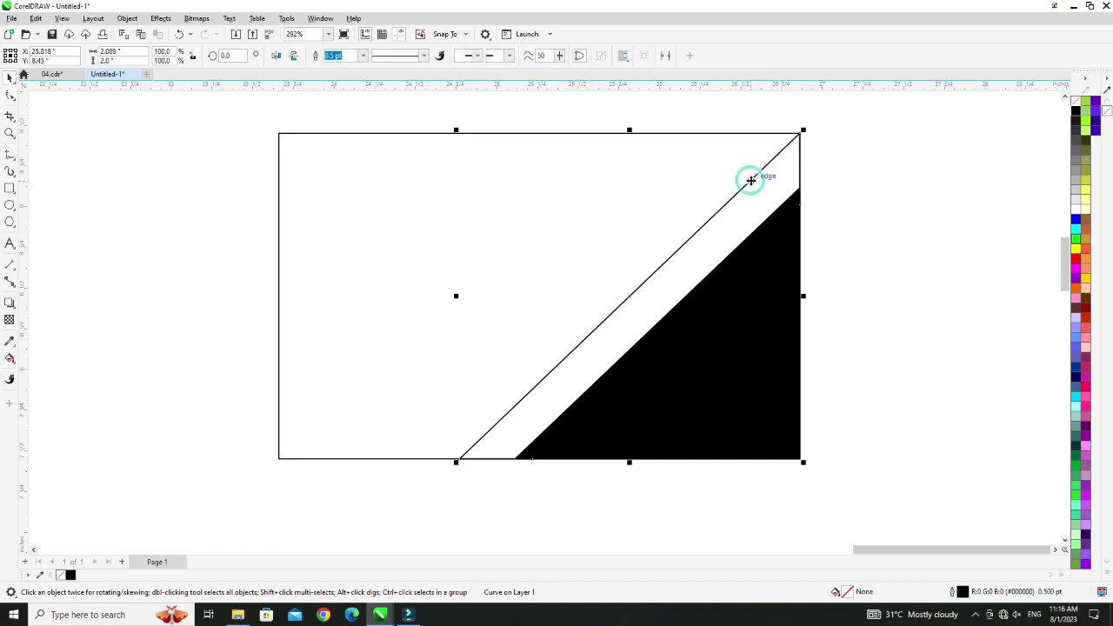
{"action": "left_click", "coordinate": [1085, 279]}
{"action": "left_click", "coordinate": [932, 168]}
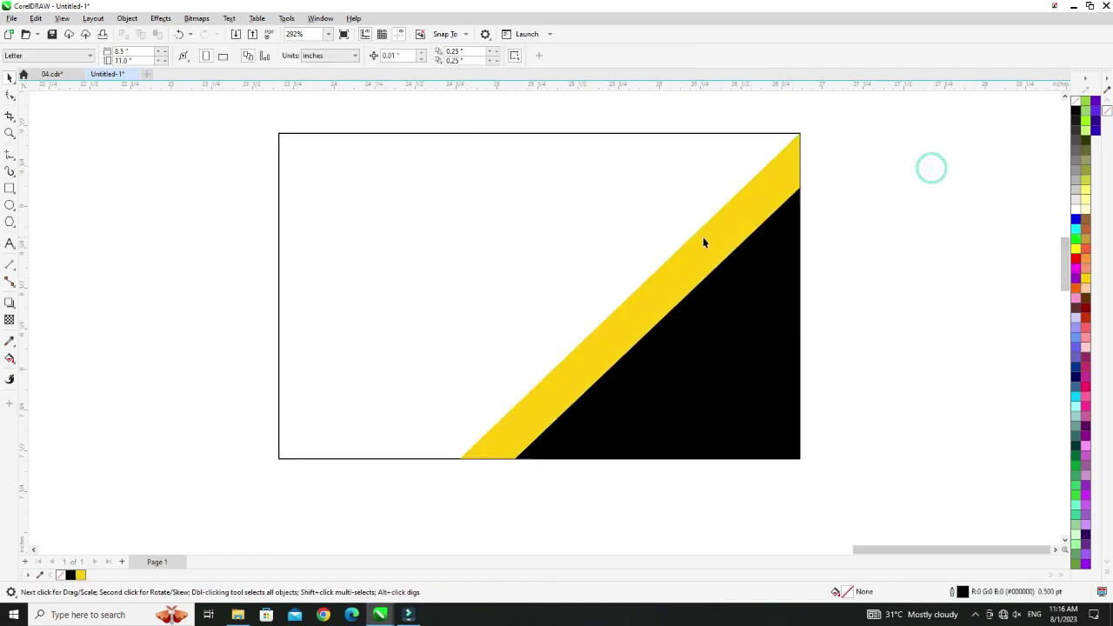
Draw a rectangle about 1.65 by 0.82 in down from the card's top edge and convert it to curves
{"action": "left_click", "coordinate": [9, 188]}
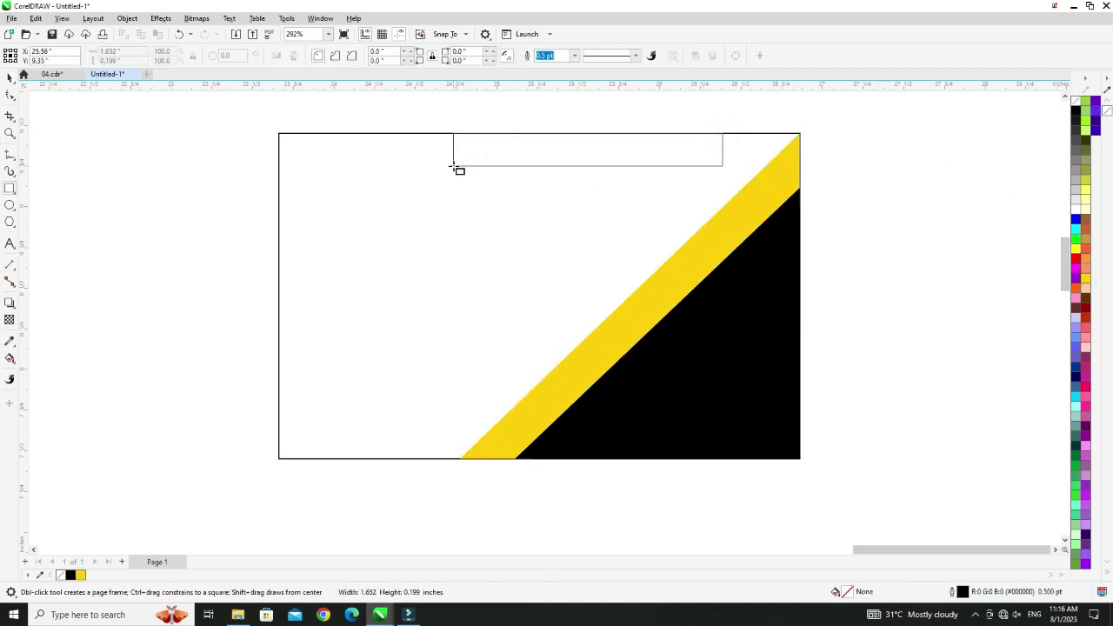
{"action": "left_click_drag", "start_coordinate": [453, 167], "coordinate": [453, 166]}
{"action": "left_click_drag", "start_coordinate": [587, 166], "coordinate": [596, 271]}
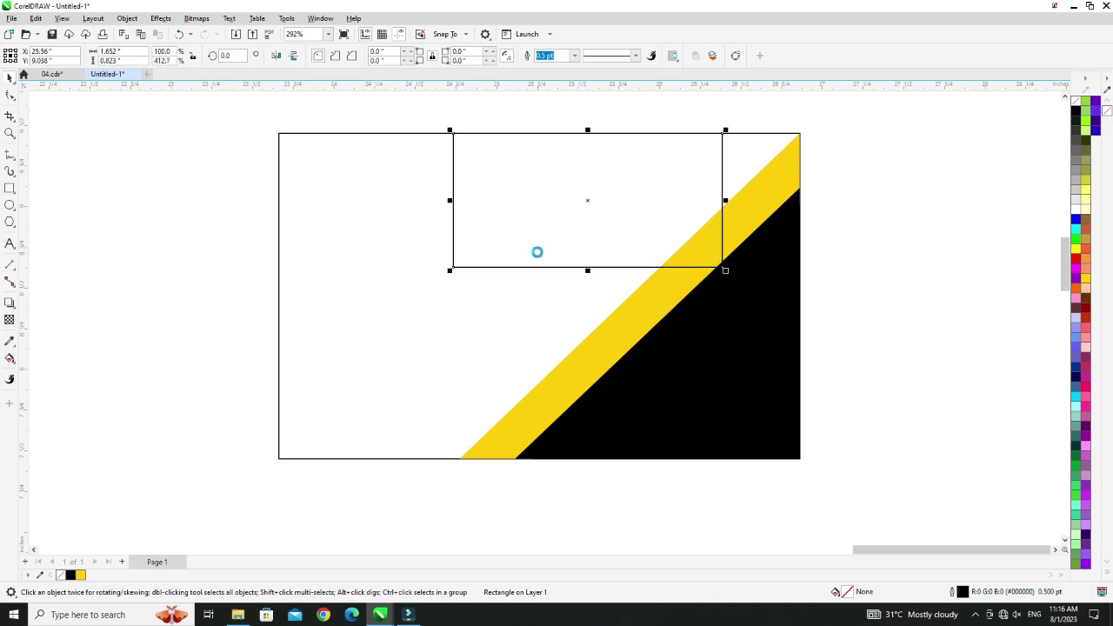
{"action": "key", "text": "ctrl+q"}
Place a horizontal and a vertical guideline crossing at the center of the new rectangle
{"action": "key", "text": "F10"}
{"action": "key", "text": "space"}
{"action": "left_click_drag", "start_coordinate": [510, 87], "coordinate": [589, 201]}
{"action": "left_click", "coordinate": [601, 200]}
{"action": "scroll", "coordinate": [601, 200], "scroll_direction": "up", "scroll_amount": 3}
Reshape the rectangle into a downward-pointing triangle with its tip on the vertical guideline, and fill it yellow (#FFCC00)
{"action": "key", "text": "F10"}
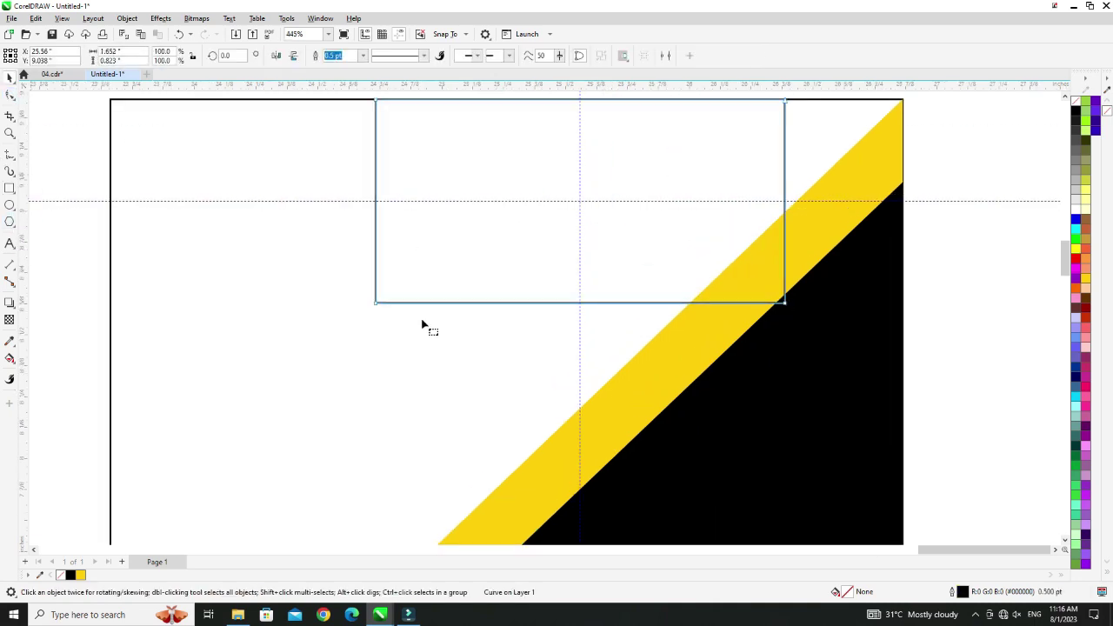
{"action": "scroll", "coordinate": [586, 304], "scroll_direction": "up", "scroll_amount": 7}
{"action": "scroll", "coordinate": [572, 308], "scroll_direction": "down", "scroll_amount": 3}
{"action": "left_click_drag", "start_coordinate": [729, 304], "coordinate": [581, 305]}
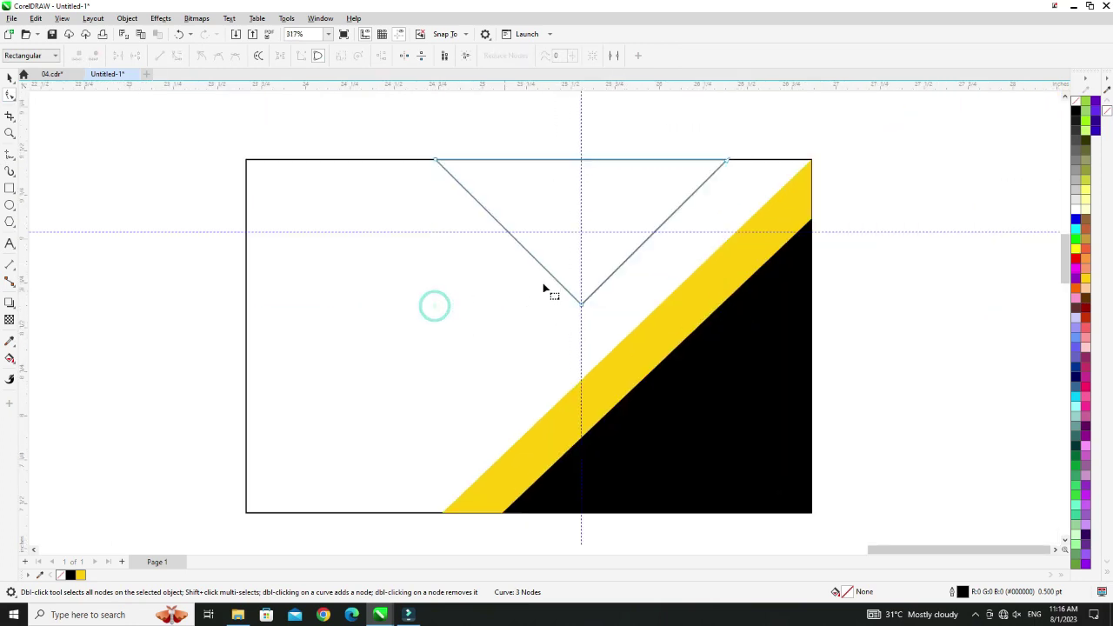
{"action": "key", "text": "space"}
{"action": "left_click", "coordinate": [1085, 280]}
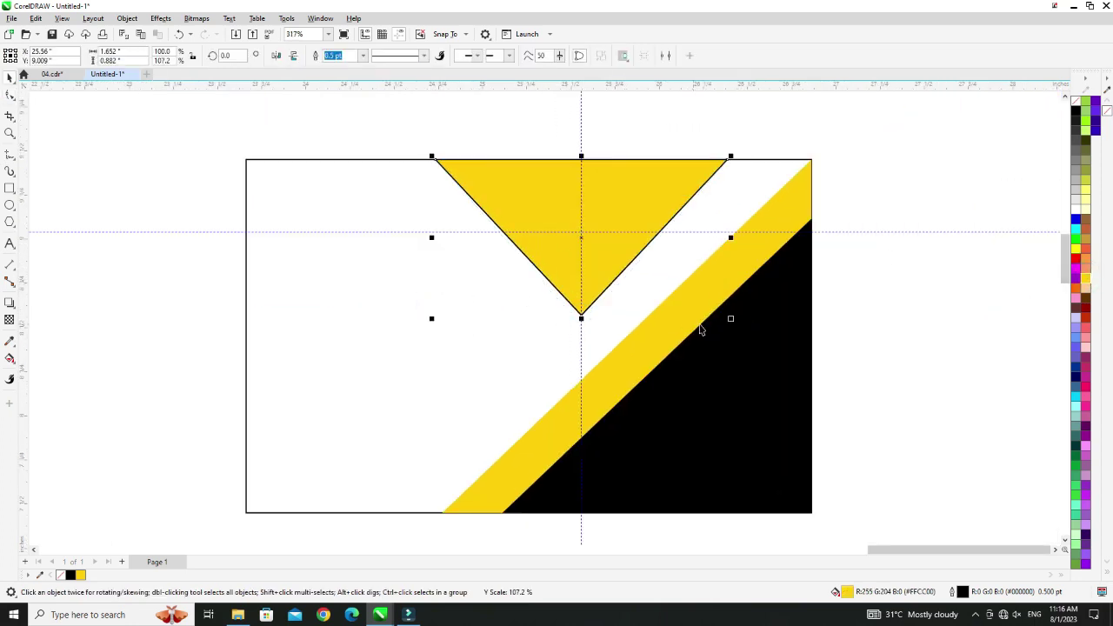
Scale the yellow triangle to about 0.99 by 0.53 in, move it beside the band's upper end, and remove its outline
{"action": "left_click_drag", "start_coordinate": [731, 308], "coordinate": [609, 252]}
{"action": "left_click_drag", "start_coordinate": [543, 202], "coordinate": [752, 170]}
{"action": "right_click", "coordinate": [1076, 102]}
Delete the horizontal and vertical guidelines
{"action": "left_click", "coordinate": [844, 232]}
{"action": "key", "text": "Delete"}
{"action": "left_click", "coordinate": [581, 122]}
{"action": "key", "text": "Delete"}
{"action": "left_click", "coordinate": [634, 217]}
{"action": "left_click", "coordinate": [837, 147]}
Adjust the yellow band's lower-left node along the card's bottom edge, making the band about 2.05 in wide overall
{"action": "scroll", "coordinate": [802, 171], "scroll_direction": "up", "scroll_amount": 2}
{"action": "left_click", "coordinate": [812, 186]}
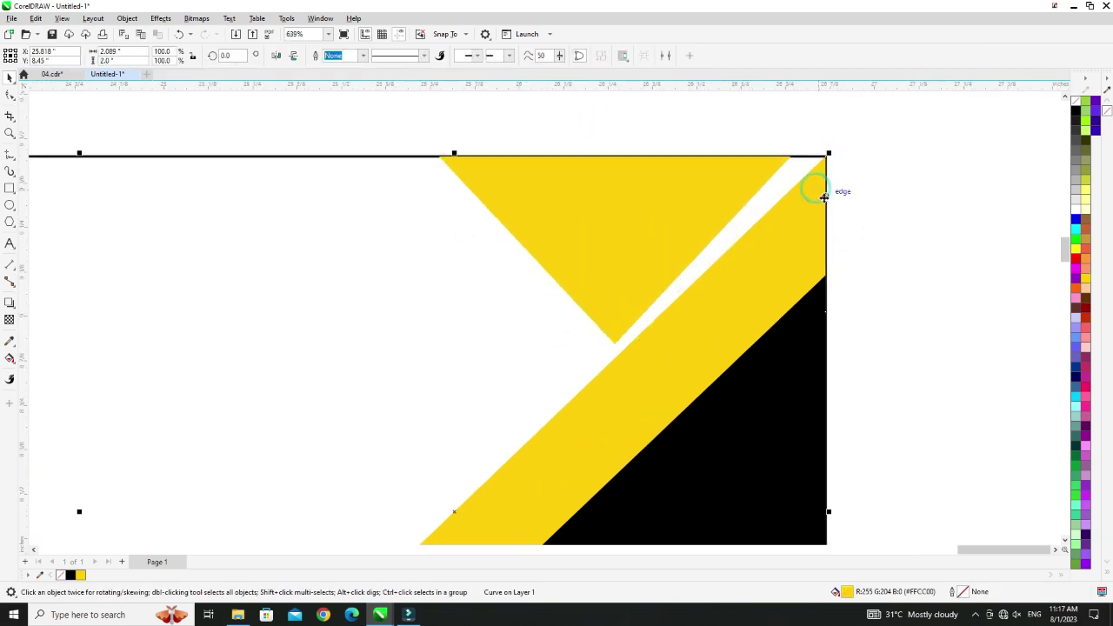
{"action": "scroll", "coordinate": [825, 197], "scroll_direction": "down", "scroll_amount": 4}
{"action": "scroll", "coordinate": [670, 369], "scroll_direction": "up", "scroll_amount": 1}
{"action": "scroll", "coordinate": [670, 381], "scroll_direction": "up", "scroll_amount": 1}
{"action": "key", "text": "F10"}
{"action": "scroll", "coordinate": [624, 383], "scroll_direction": "up", "scroll_amount": 2}
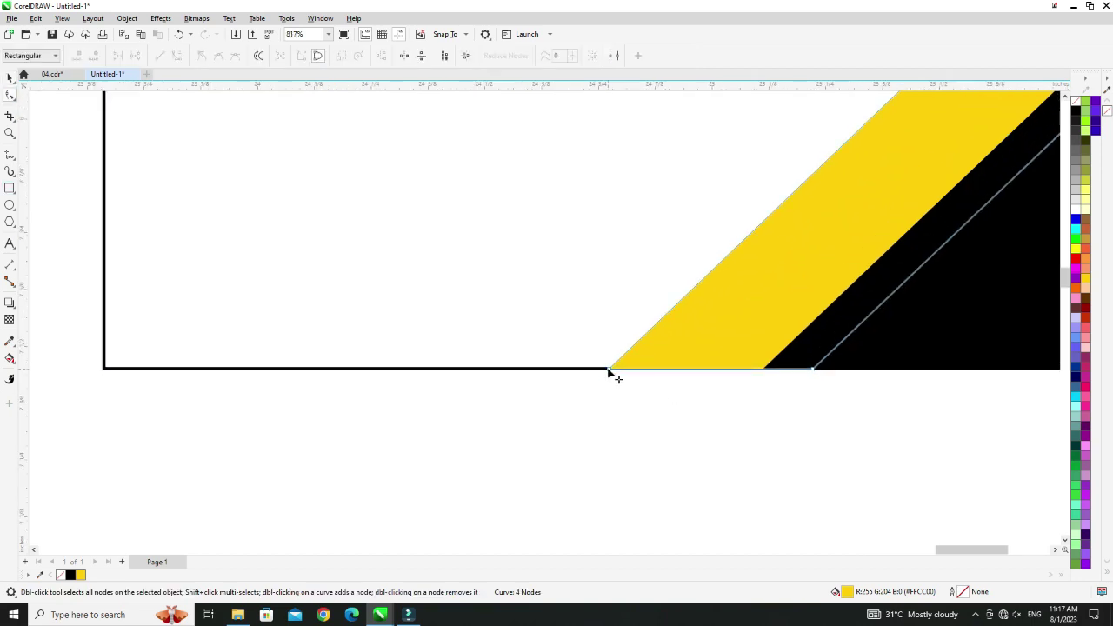
{"action": "left_click_drag", "start_coordinate": [617, 368], "coordinate": [565, 387]}
{"action": "scroll", "coordinate": [623, 370], "scroll_direction": "down", "scroll_amount": 3}
{"action": "scroll", "coordinate": [568, 348], "scroll_direction": "up", "scroll_amount": 2}
{"action": "key", "text": "space"}
{"action": "scroll", "coordinate": [577, 388], "scroll_direction": "down", "scroll_amount": 3}
Snap the yellow band's upper node exactly onto the card's top-right corner
{"action": "left_click", "coordinate": [885, 215]}
{"action": "left_click", "coordinate": [783, 215]}
{"action": "scroll", "coordinate": [783, 213], "scroll_direction": "up", "scroll_amount": 3}
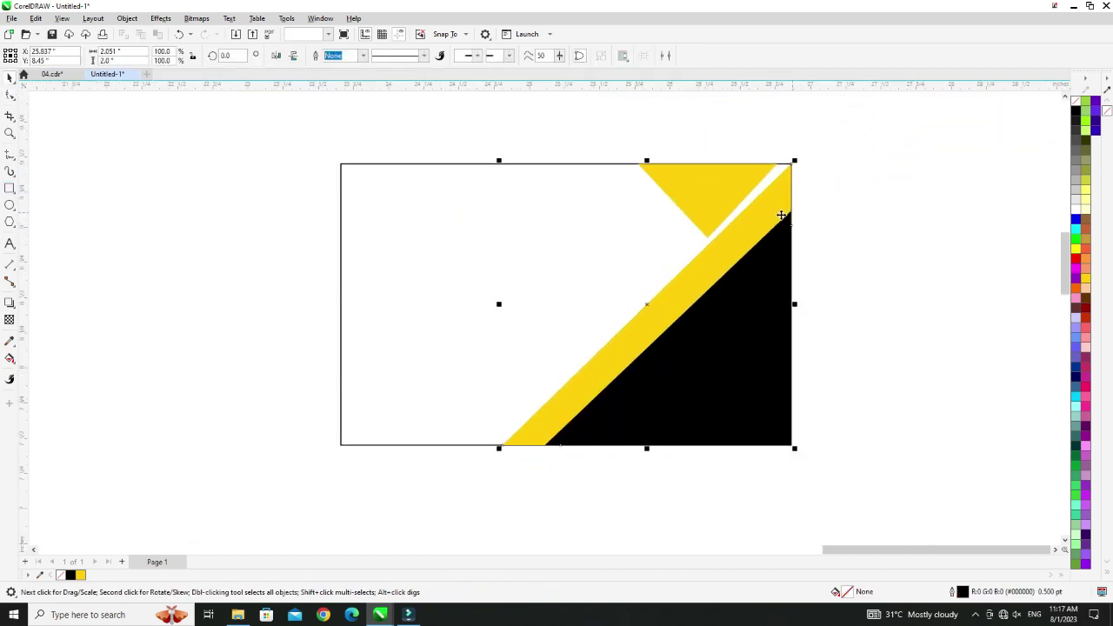
{"action": "left_click", "coordinate": [850, 168]}
{"action": "left_click", "coordinate": [781, 177]}
{"action": "left_click", "coordinate": [9, 95]}
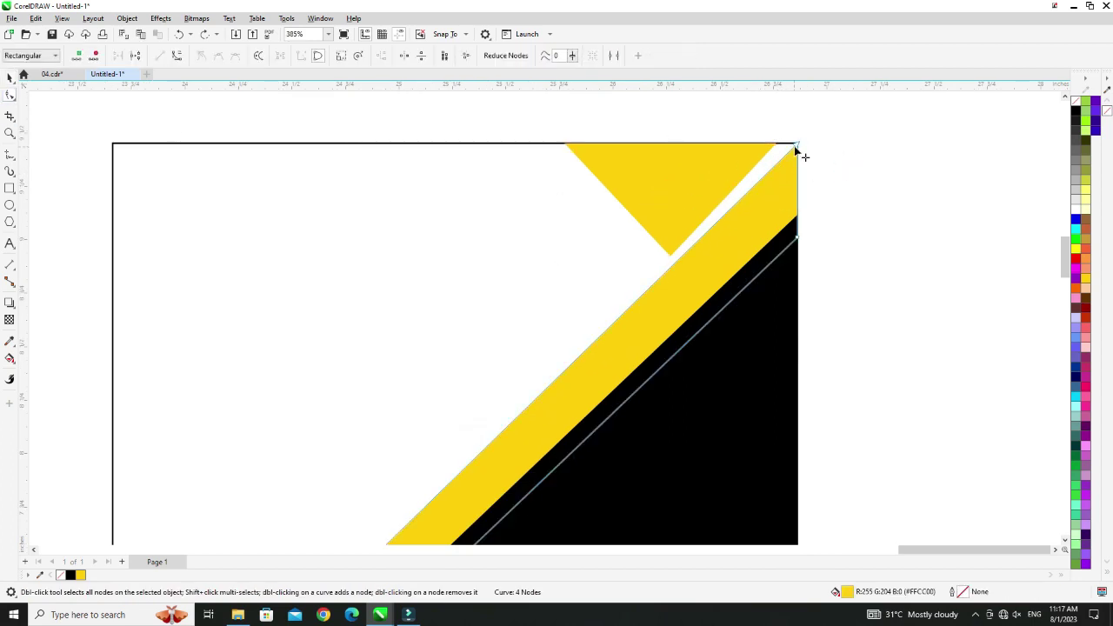
{"action": "left_click_drag", "start_coordinate": [797, 146], "coordinate": [799, 139]}
{"action": "key", "text": "space"}
{"action": "left_click", "coordinate": [855, 182]}
Adjust the yellow triangle's lower and right nodes so its edge runs parallel to the diagonal band
{"action": "scroll", "coordinate": [855, 183], "scroll_direction": "down", "scroll_amount": 1}
{"action": "left_click", "coordinate": [759, 214]}
{"action": "scroll", "coordinate": [757, 226], "scroll_direction": "up", "scroll_amount": 2}
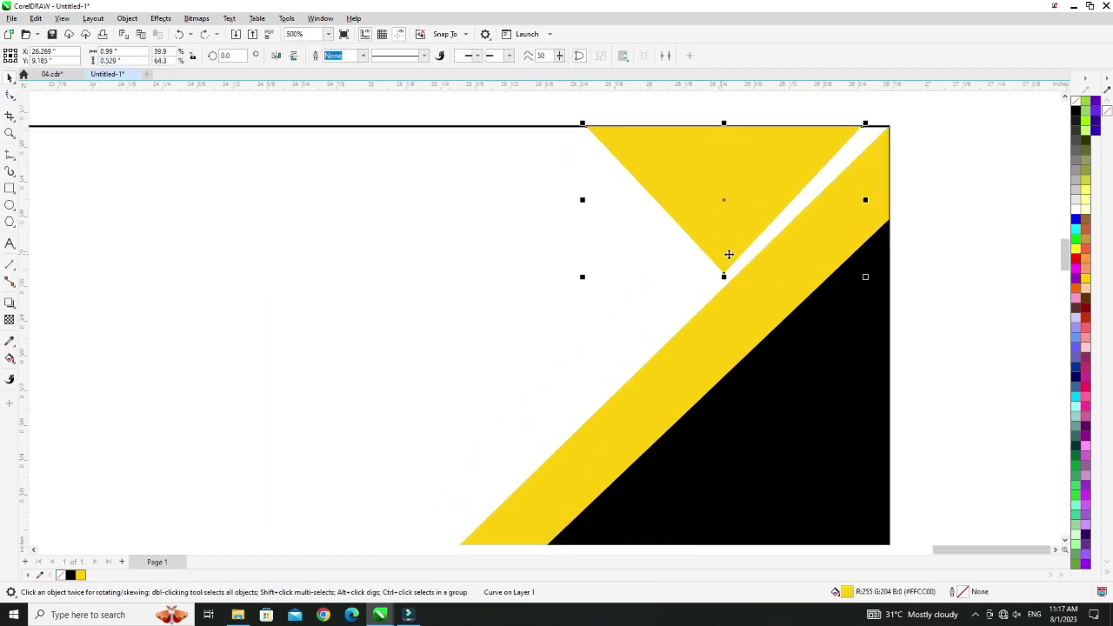
{"action": "left_click", "coordinate": [741, 245]}
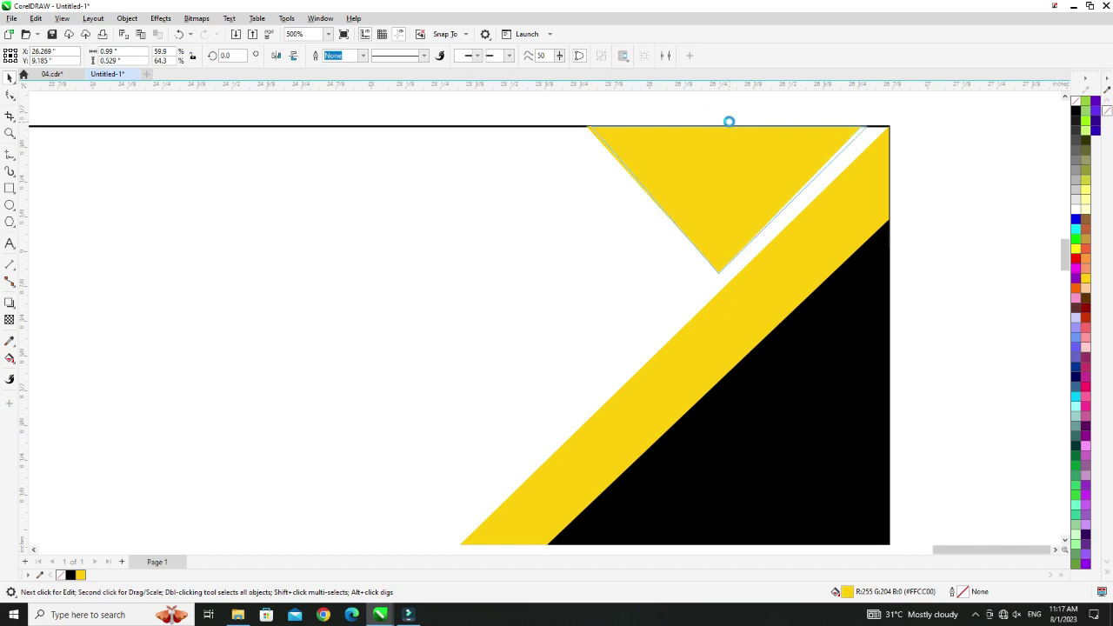
{"action": "key", "text": "space"}
{"action": "key", "text": "space"}
{"action": "left_click", "coordinate": [883, 180]}
{"action": "scroll", "coordinate": [854, 221], "scroll_direction": "down", "scroll_amount": 2}
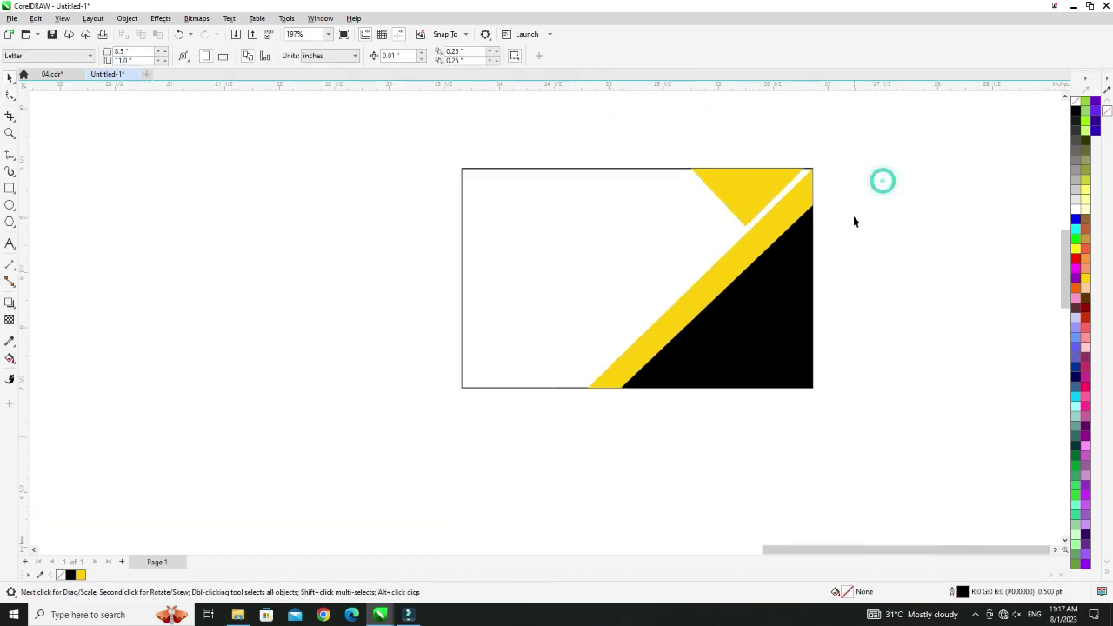
{"action": "scroll", "coordinate": [676, 187], "scroll_direction": "up", "scroll_amount": 1}
{"action": "left_click", "coordinate": [9, 189]}
{"action": "left_click_drag", "start_coordinate": [531, 246], "coordinate": [549, 496]}
{"action": "key", "text": "space"}
{"action": "left_click", "coordinate": [541, 370]}
{"action": "left_click", "coordinate": [547, 370]}
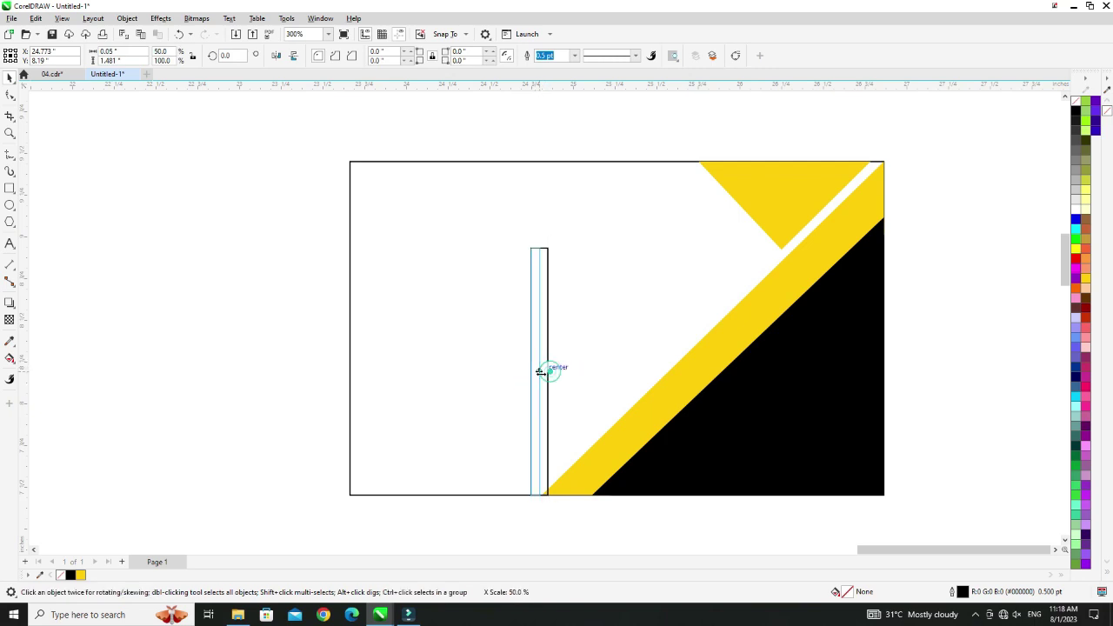
{"action": "left_click_drag", "start_coordinate": [546, 370], "coordinate": [540, 373]}
{"action": "key", "text": "Delete"}
Place a copy of the yellow triangle in the card's empty area with no fill, a black outline and a 90° rotation
{"action": "left_click", "coordinate": [776, 181]}
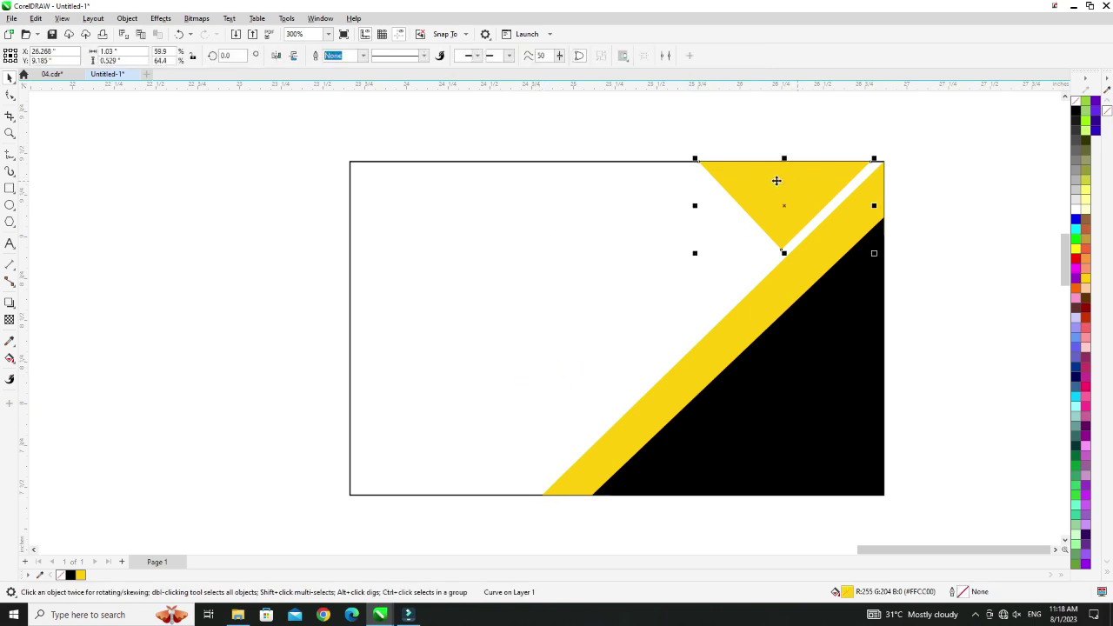
{"action": "left_click", "coordinate": [1076, 101]}
{"action": "left_click_drag", "start_coordinate": [798, 181], "coordinate": [552, 292]}
{"action": "right_click", "coordinate": [1076, 110]}
{"action": "left_click", "coordinate": [551, 292]}
{"action": "left_click_drag", "start_coordinate": [607, 246], "coordinate": [467, 207]}
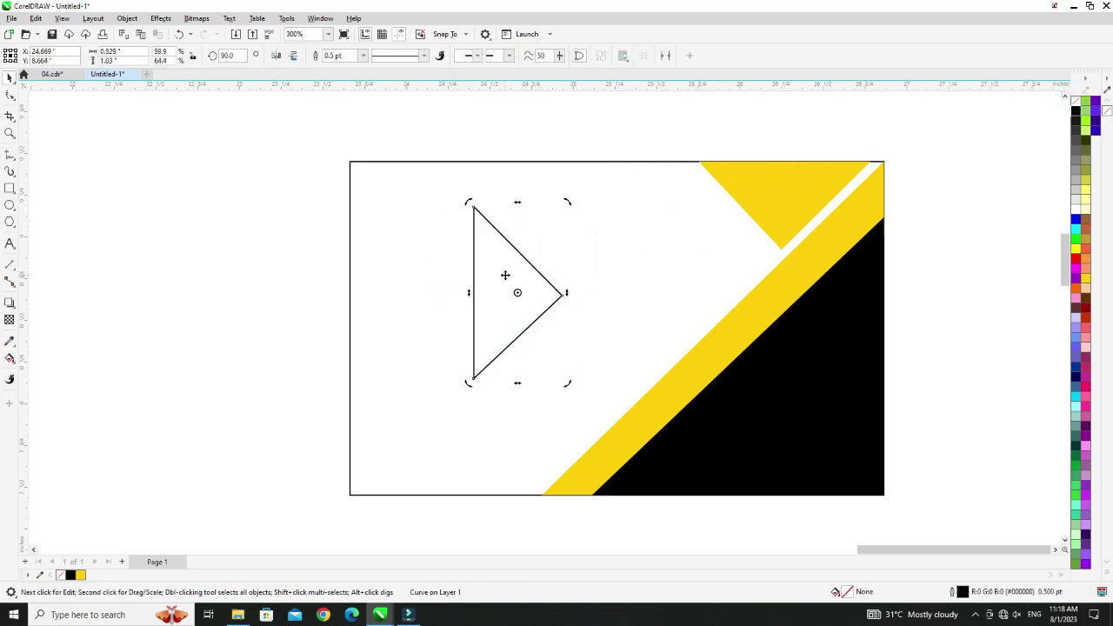
{"action": "left_click", "coordinate": [506, 276]}
Widen the outlined triangle to 0.666 in, move it down to the card's bottom edge, and rotate it to about 98°
{"action": "left_click_drag", "start_coordinate": [568, 294], "coordinate": [590, 293]}
{"action": "left_click_drag", "start_coordinate": [482, 319], "coordinate": [549, 396]}
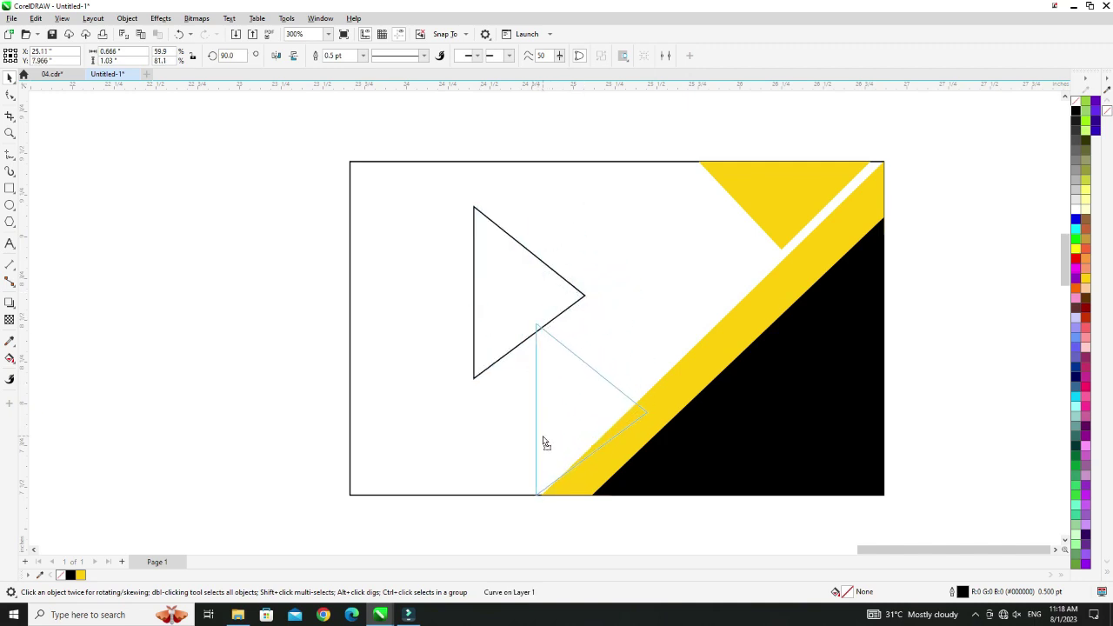
{"action": "left_click_drag", "start_coordinate": [543, 443], "coordinate": [544, 442]}
{"action": "mouse_move", "coordinate": [650, 315]}
{"action": "left_mouse_down"}
{"action": "mouse_move", "coordinate": [623, 303]}
{"action": "mouse_move", "coordinate": [644, 320]}
{"action": "left_mouse_up"}
Enlarge the outlined triangle to about 1.52 by 2.11 in and position its lower-right edge alongside the yellow band
{"action": "left_click", "coordinate": [562, 406]}
{"action": "left_click_drag", "start_coordinate": [510, 321], "coordinate": [439, 221]}
{"action": "left_click_drag", "start_coordinate": [567, 373], "coordinate": [623, 377]}
{"action": "left_click_drag", "start_coordinate": [487, 220], "coordinate": [433, 141]}
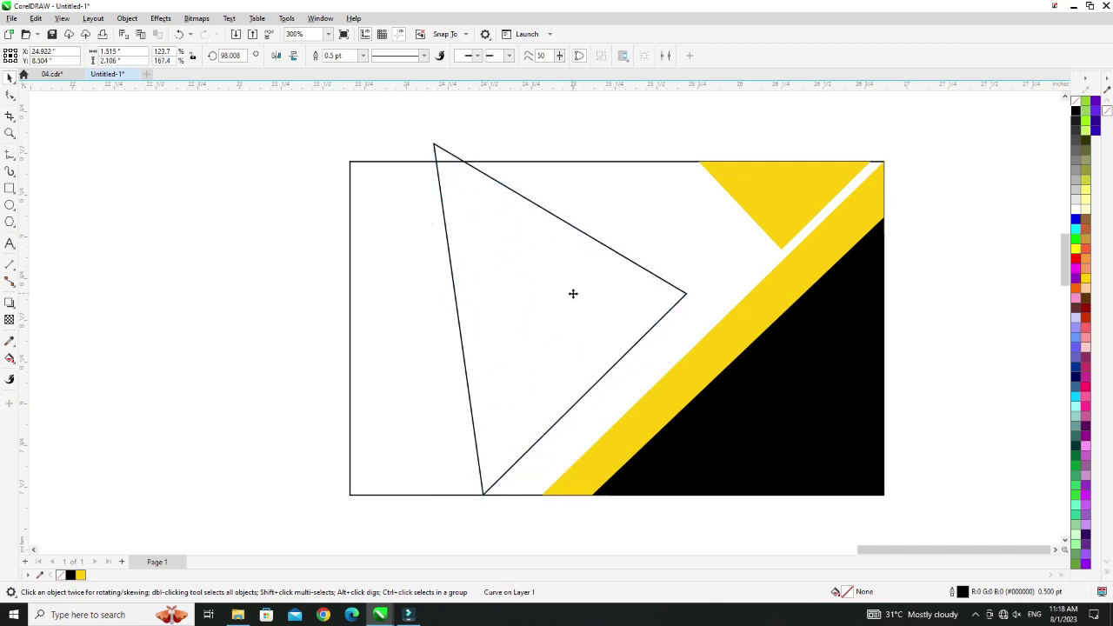
{"action": "left_click_drag", "start_coordinate": [574, 293], "coordinate": [624, 288]}
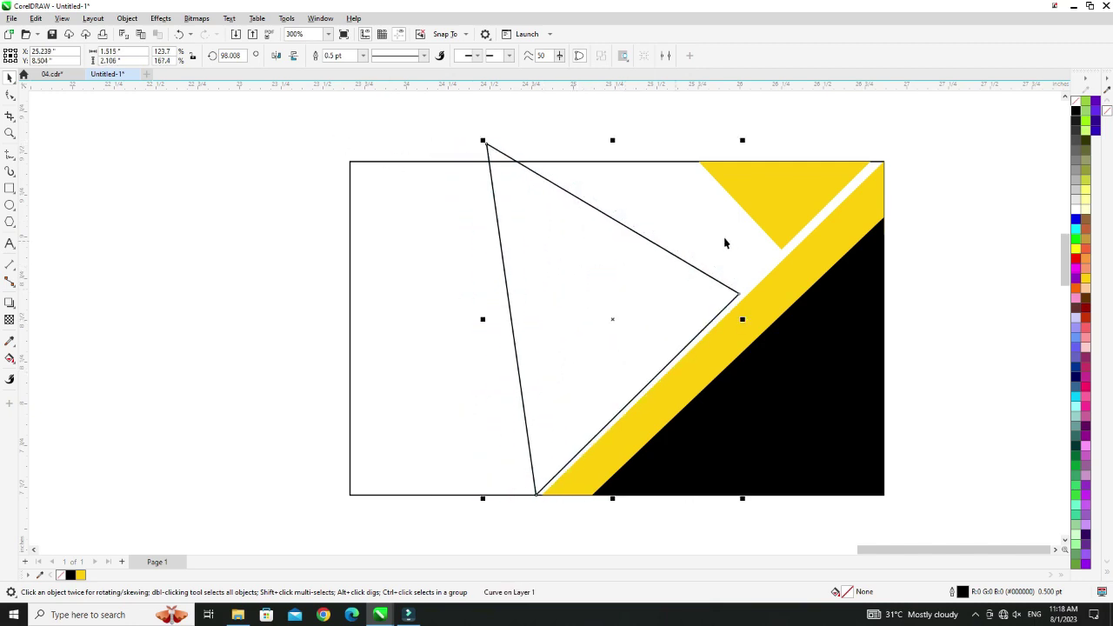
Move the outlined triangle's right node below the yellow triangle's tip and its upper node just above the card's top edge beside that triangle
{"action": "left_click", "coordinate": [9, 95]}
{"action": "left_click_drag", "start_coordinate": [487, 145], "coordinate": [539, 171]}
{"action": "left_click_drag", "start_coordinate": [760, 267], "coordinate": [776, 257]}
{"action": "left_click_drag", "start_coordinate": [538, 161], "coordinate": [674, 159]}
{"action": "double_click", "coordinate": [537, 158]}
{"action": "key", "text": "ctrl+z"}
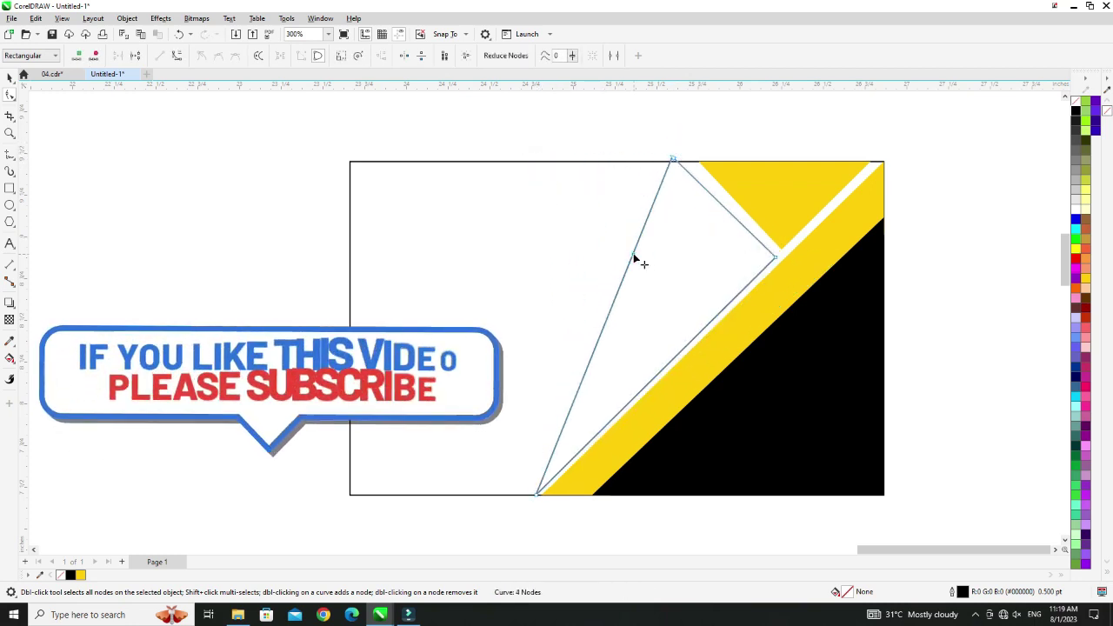
Add a node on the outlined shape's left edge and pull it up just above the card's top edge
{"action": "double_click", "coordinate": [635, 259]}
{"action": "left_click_drag", "start_coordinate": [635, 259], "coordinate": [580, 155]}
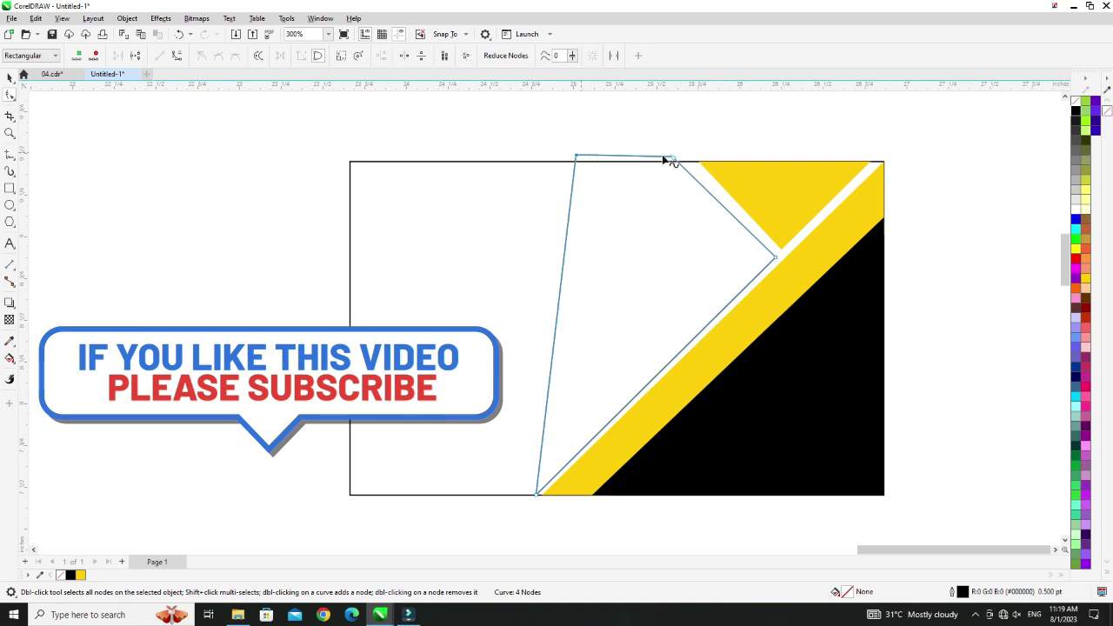
{"action": "scroll", "coordinate": [675, 160], "scroll_direction": "up", "scroll_amount": 1}
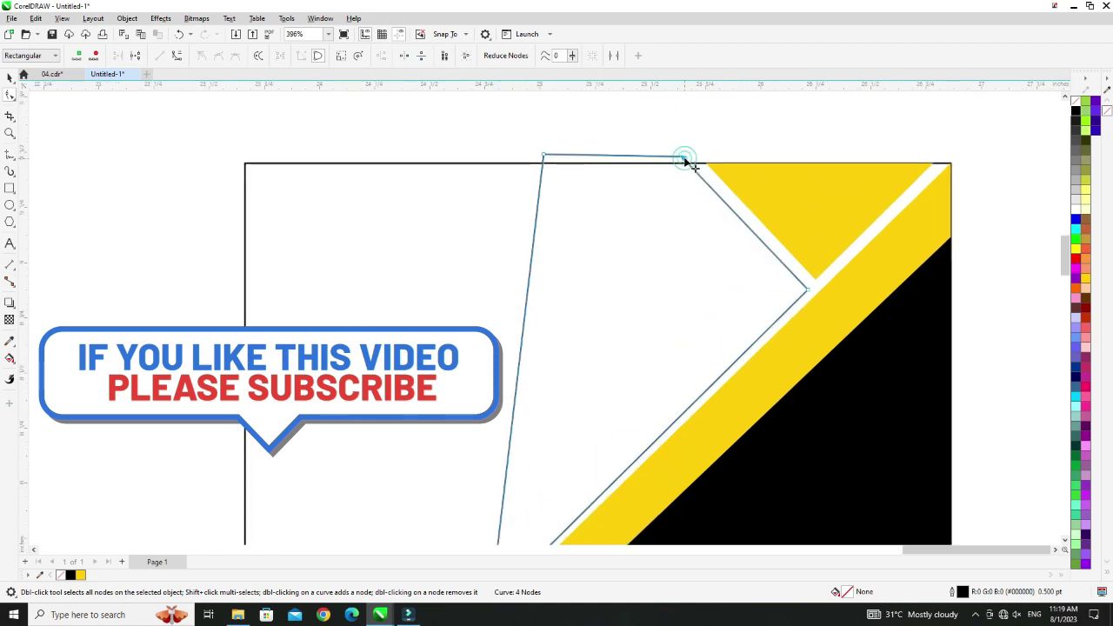
Duplicate the outlined shape slightly down and to the left, and trim the original with the copy
{"action": "key", "text": "space"}
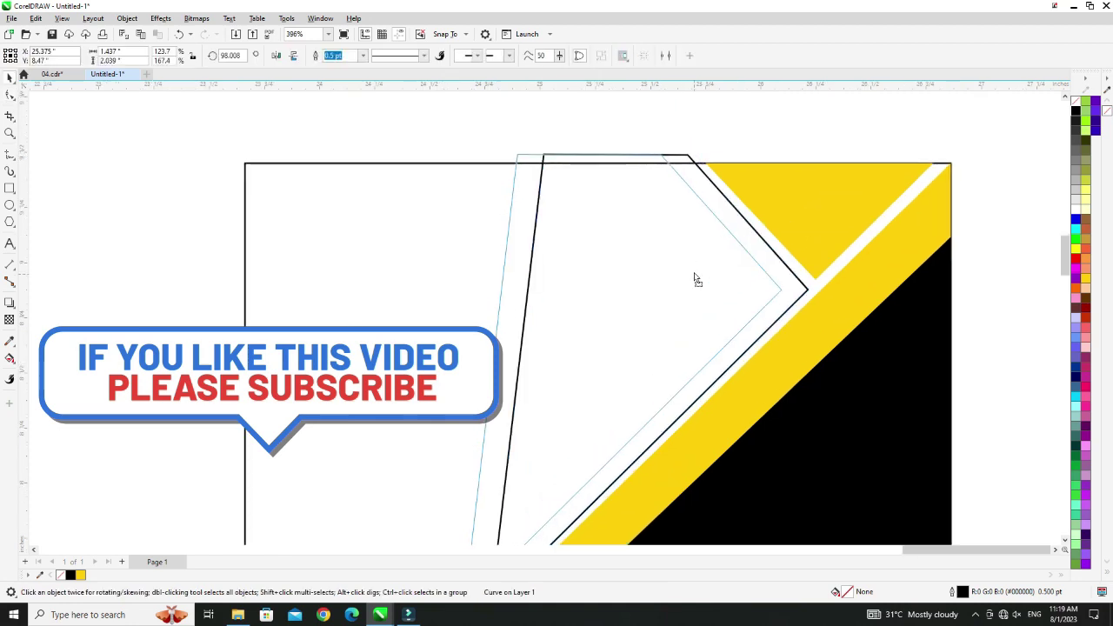
{"action": "left_click", "coordinate": [694, 287]}
{"action": "left_click", "coordinate": [784, 267], "text": "shift"}
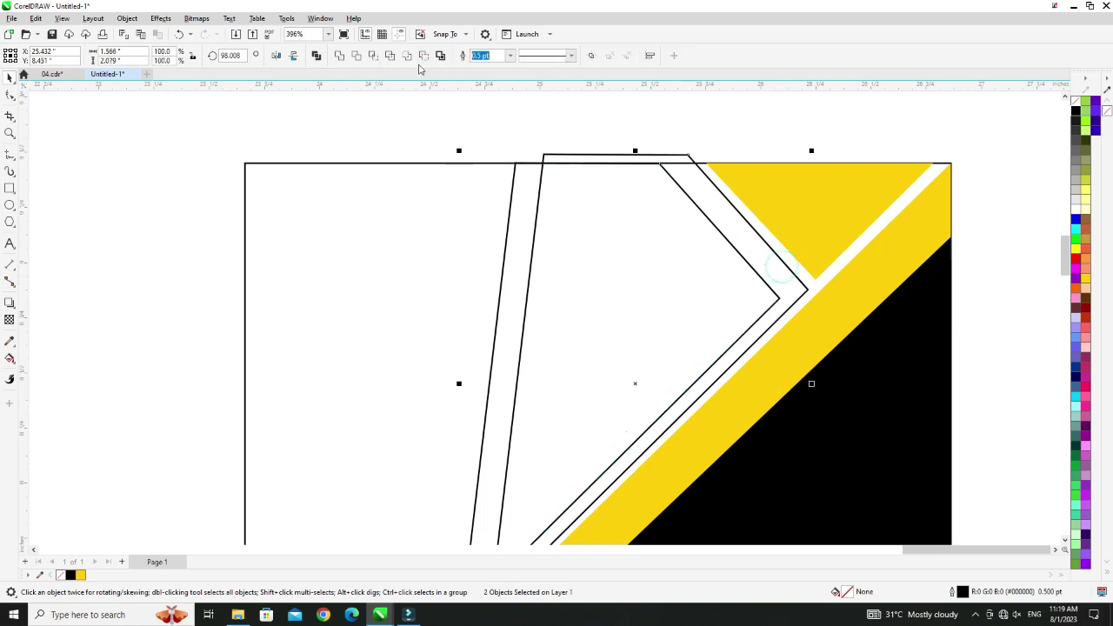
{"action": "left_click", "coordinate": [360, 55]}
Move the copy used for trimming about 0.24 in left, away from the trimmed chevron outline
{"action": "left_click", "coordinate": [17, 367]}
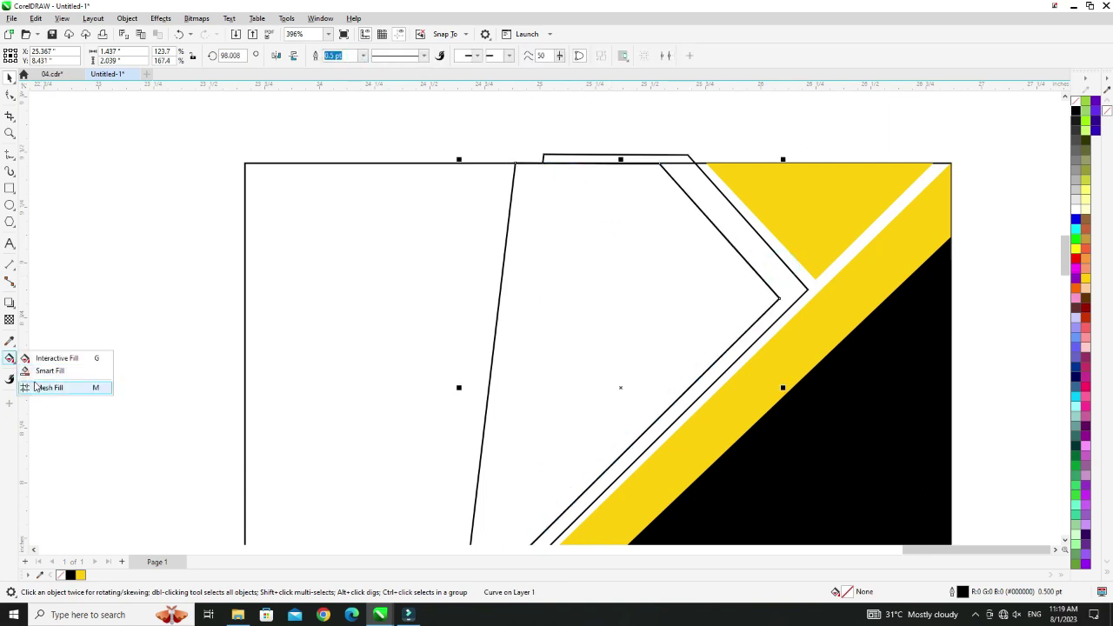
{"action": "left_click", "coordinate": [44, 384]}
{"action": "key", "text": "space"}
{"action": "left_click_drag", "start_coordinate": [661, 292], "coordinate": [607, 293]}
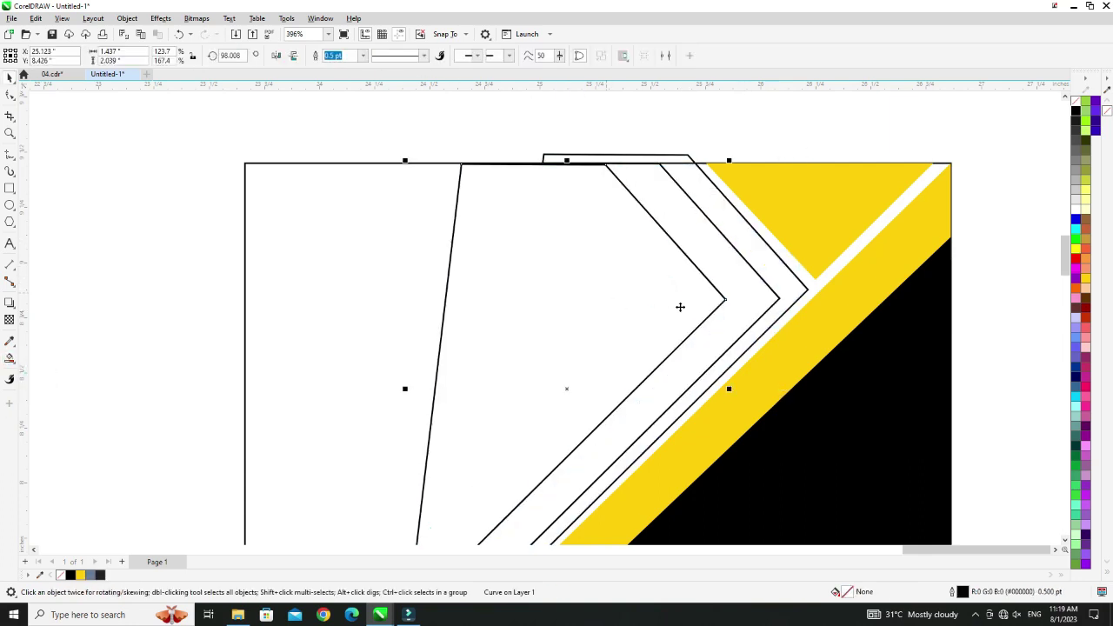
Try moving the chevron outline up and left and filling its part inside the card with Smart Fill
{"action": "left_click", "coordinate": [10, 358]}
{"action": "left_click", "coordinate": [783, 294]}
{"action": "left_click", "coordinate": [10, 358]}
{"action": "left_click", "coordinate": [788, 288]}
{"action": "key", "text": "space"}
{"action": "left_click_drag", "start_coordinate": [766, 278], "coordinate": [646, 194]}
{"action": "key", "text": "ctrl+z"}
{"action": "key", "text": "ctrl+z"}
{"action": "left_click", "coordinate": [664, 156]}
{"action": "key", "text": "space"}
{"action": "left_click", "coordinate": [693, 253]}
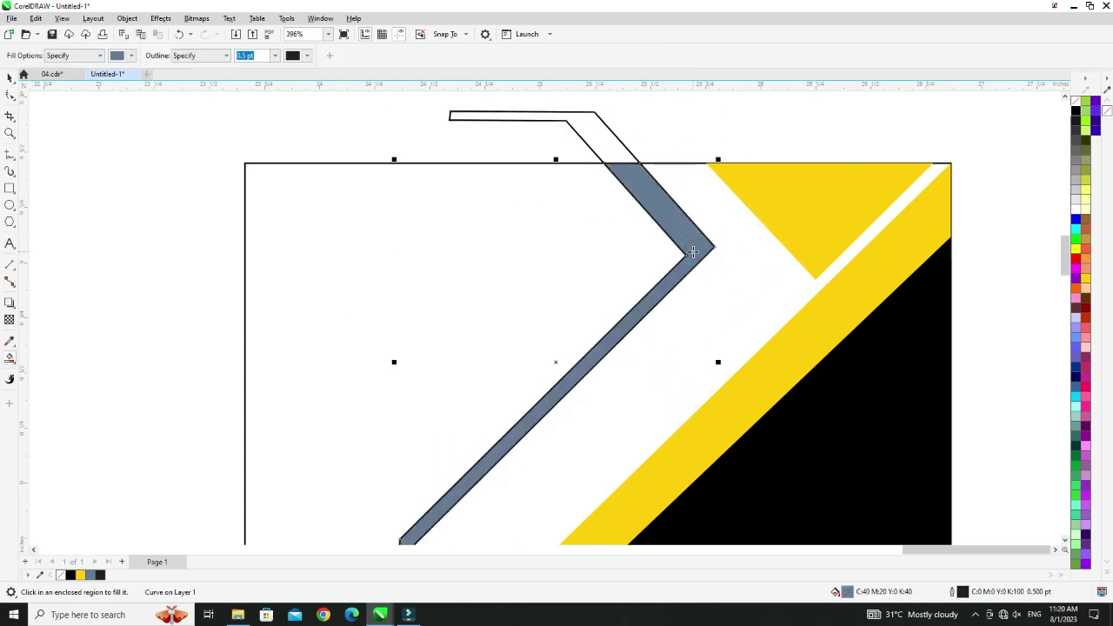
{"action": "key", "text": "ctrl+z"}
Lower the chevron outline, Smart Fill its region inside the card, and delete the leftover outline
{"action": "key", "text": "space"}
{"action": "left_click_drag", "start_coordinate": [688, 237], "coordinate": [672, 275]}
{"action": "left_click", "coordinate": [10, 358]}
{"action": "left_click", "coordinate": [722, 280]}
{"action": "key", "text": "space"}
{"action": "left_click", "coordinate": [619, 156]}
{"action": "key", "text": "Delete"}
Align the filled chevron to the card's top edge and move it right beside the yellow triangle and band
{"action": "left_click", "coordinate": [511, 246], "text": "shift"}
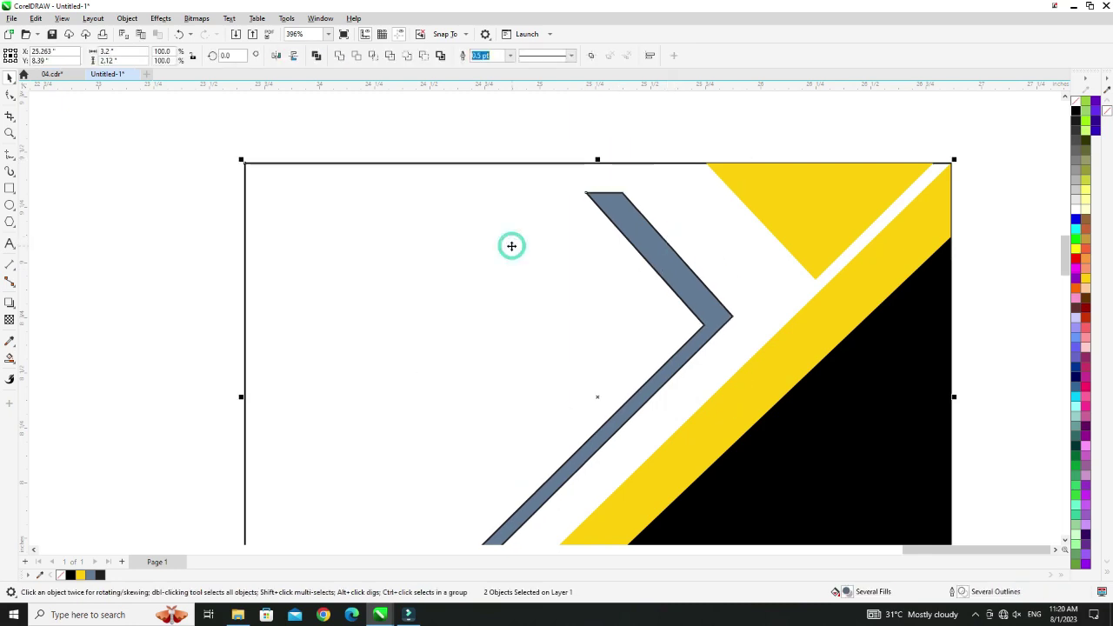
{"action": "key", "text": "t"}
{"action": "key", "text": "Escape"}
{"action": "left_click_drag", "start_coordinate": [649, 212], "coordinate": [726, 214]}
Fill the chevron with Deep Yellow and remove its outline
{"action": "scroll", "coordinate": [754, 289], "scroll_direction": "down", "scroll_amount": 2}
{"action": "left_click", "coordinate": [1086, 278]}
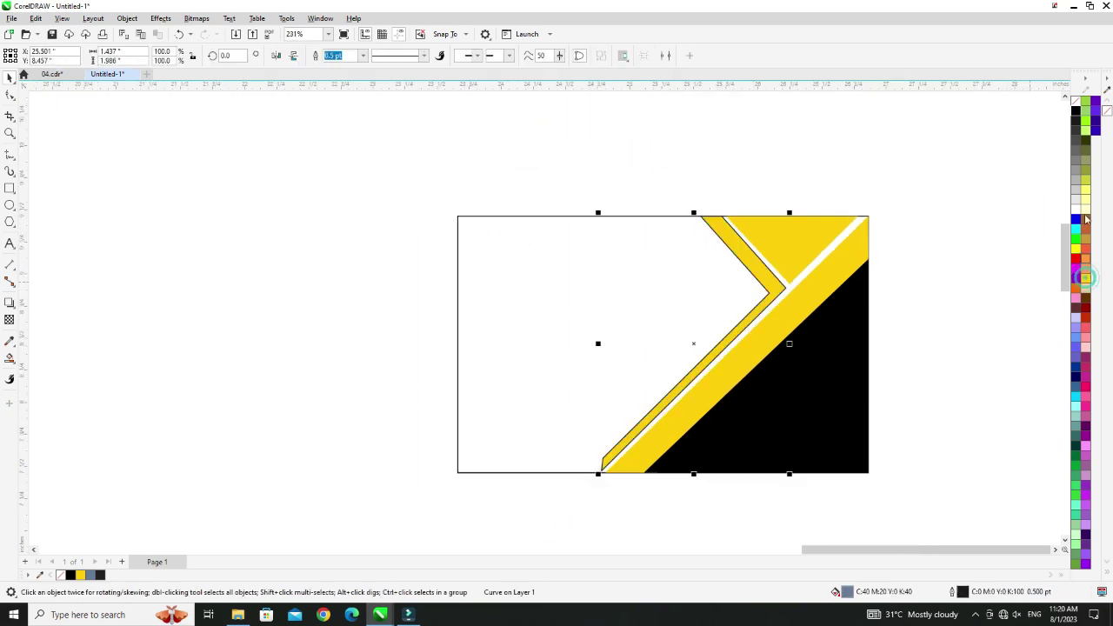
{"action": "right_click", "coordinate": [1076, 102]}
Try to narrow the chevron by moving its inner corner node and upper-left node
{"action": "scroll", "coordinate": [763, 296], "scroll_direction": "up", "scroll_amount": 4}
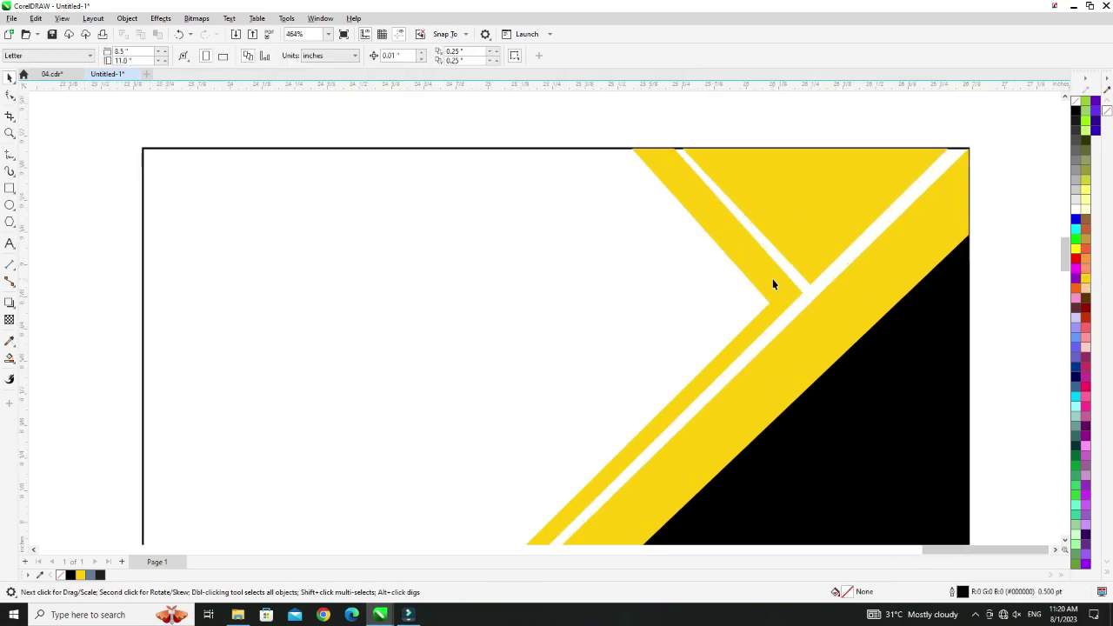
{"action": "key", "text": "F10"}
{"action": "scroll", "coordinate": [768, 303], "scroll_direction": "up", "scroll_amount": 1}
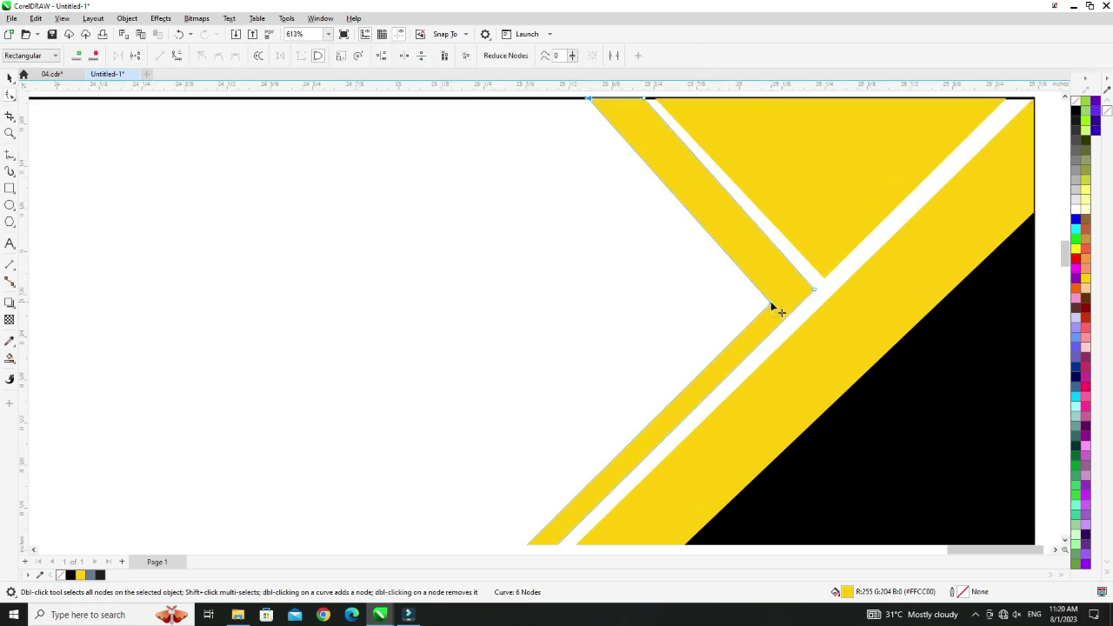
{"action": "left_click_drag", "start_coordinate": [771, 301], "coordinate": [791, 285]}
{"action": "scroll", "coordinate": [795, 285], "scroll_direction": "down", "scroll_amount": 2}
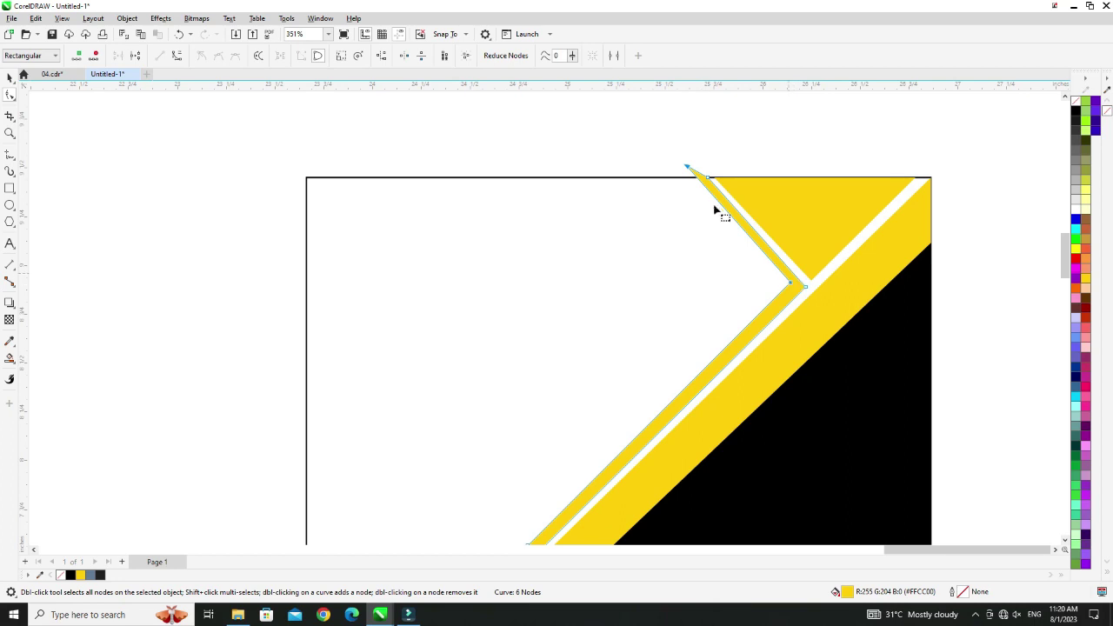
{"action": "key", "text": "ctrl+z"}
{"action": "key", "text": "ctrl+z"}
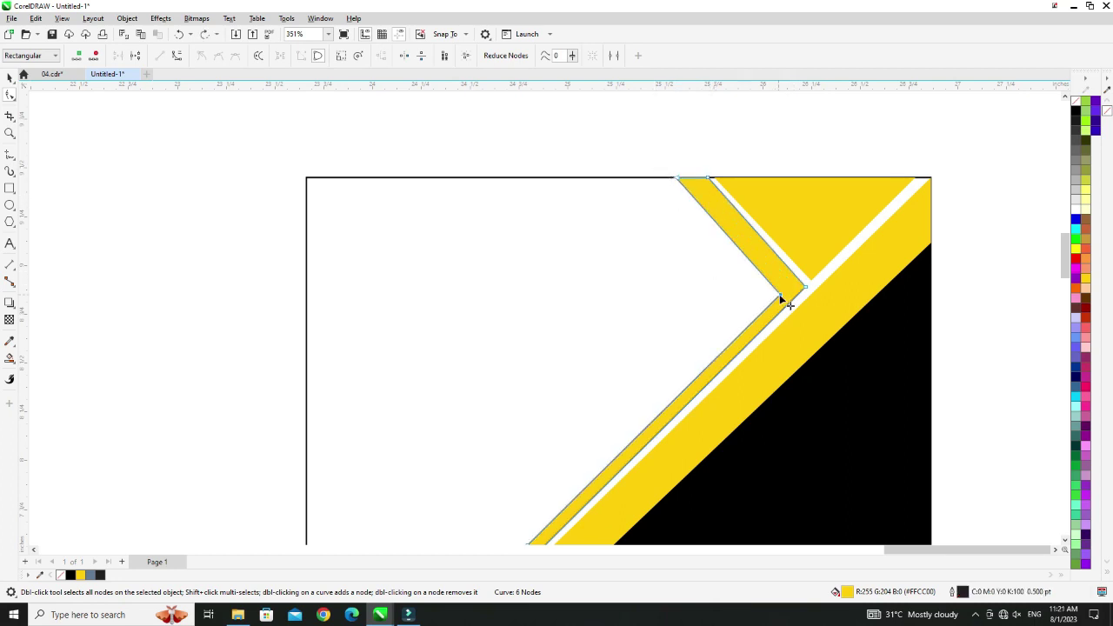
Move the chevron's inner corner node closer to the diagonal band to thin its long lower arm
{"action": "scroll", "coordinate": [781, 295], "scroll_direction": "down", "scroll_amount": 2}
{"action": "scroll", "coordinate": [669, 422], "scroll_direction": "up", "scroll_amount": 3}
{"action": "left_click", "coordinate": [625, 428], "text": "shift"}
{"action": "scroll", "coordinate": [721, 389], "scroll_direction": "up", "scroll_amount": 2}
{"action": "scroll", "coordinate": [858, 171], "scroll_direction": "down", "scroll_amount": 3}
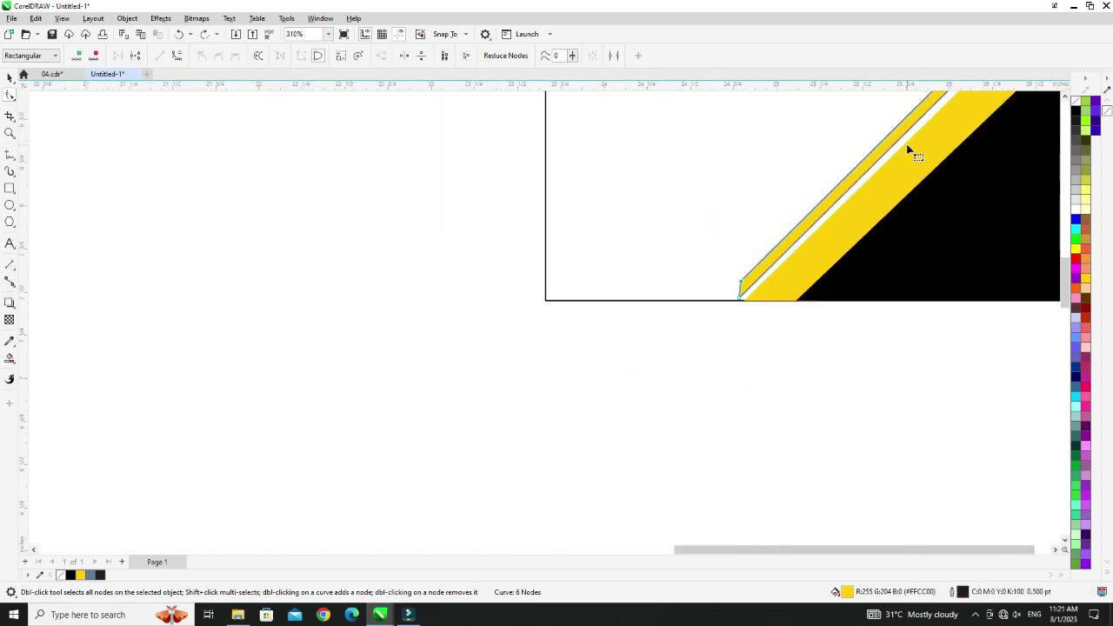
{"action": "key", "text": "F4"}
{"action": "scroll", "coordinate": [725, 232], "scroll_direction": "up", "scroll_amount": 4}
{"action": "left_click_drag", "start_coordinate": [724, 230], "coordinate": [741, 247]}
{"action": "scroll", "coordinate": [753, 249], "scroll_direction": "down", "scroll_amount": 5}
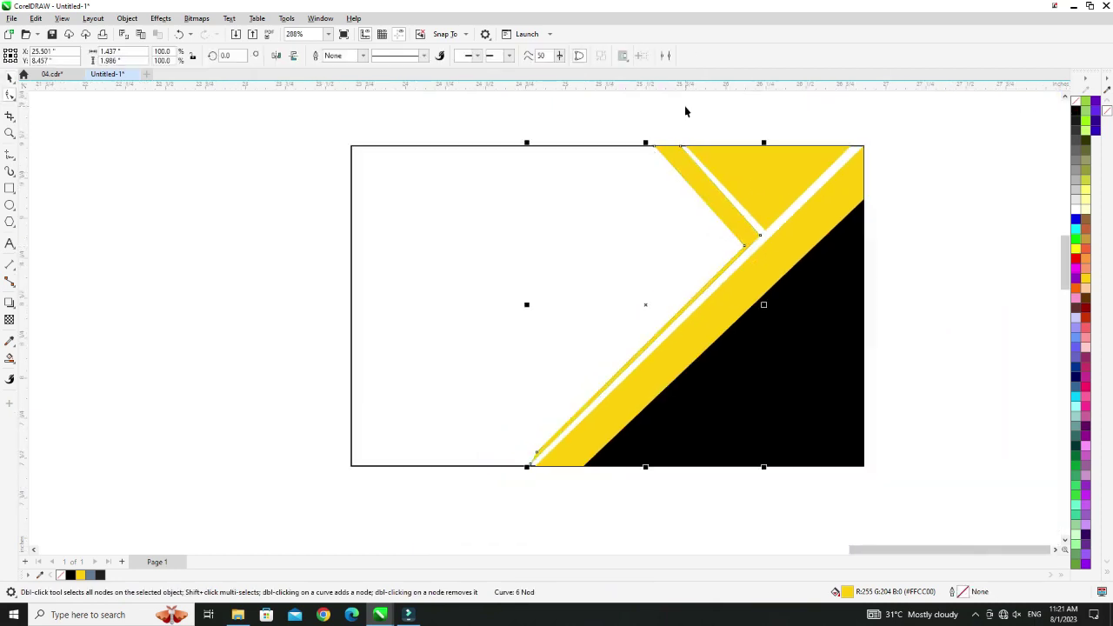
Reshape the lower end of the chevron's thin arm so that it meets the card's bottom edge flush
{"action": "scroll", "coordinate": [572, 423], "scroll_direction": "up", "scroll_amount": 5}
{"action": "left_click_drag", "start_coordinate": [539, 487], "coordinate": [513, 481]}
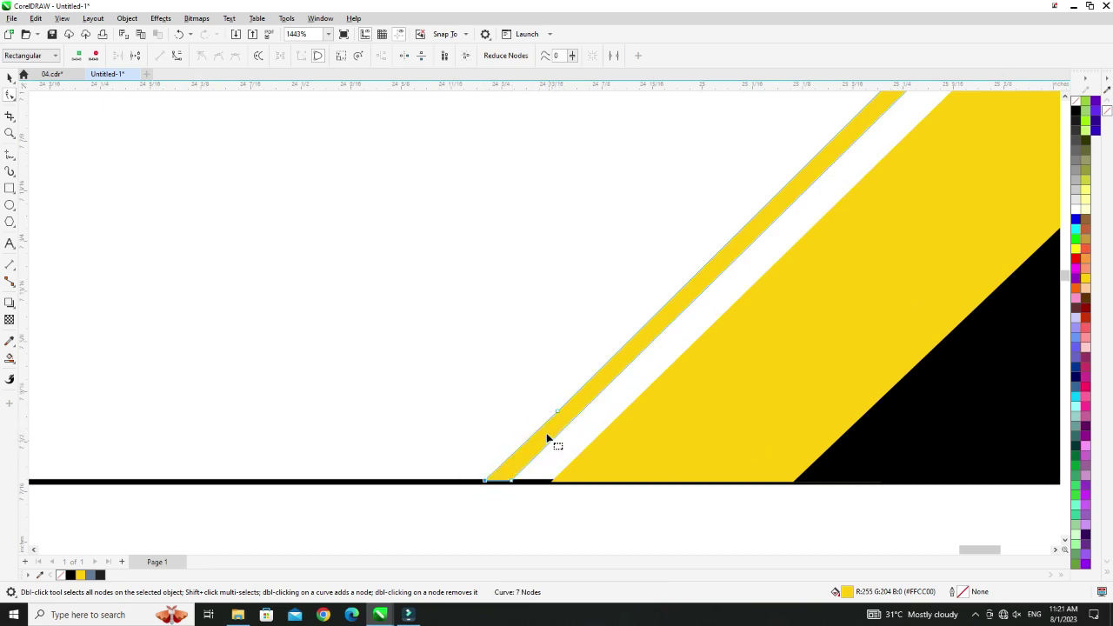
{"action": "scroll", "coordinate": [561, 416], "scroll_direction": "down", "scroll_amount": 1}
{"action": "left_click_drag", "start_coordinate": [518, 461], "coordinate": [520, 461]}
{"action": "scroll", "coordinate": [552, 418], "scroll_direction": "down", "scroll_amount": 4}
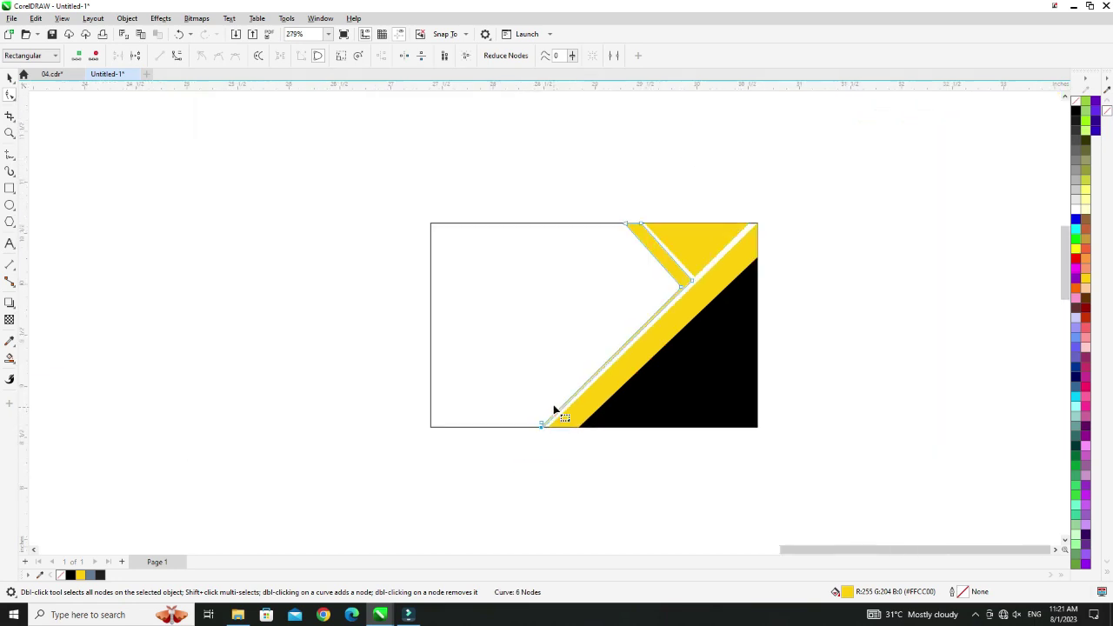
{"action": "key", "text": "space"}
{"action": "left_click", "coordinate": [694, 184]}
{"action": "scroll", "coordinate": [695, 208], "scroll_direction": "up", "scroll_amount": 1}
{"action": "scroll", "coordinate": [703, 276], "scroll_direction": "down", "scroll_amount": 1}
{"action": "scroll", "coordinate": [643, 279], "scroll_direction": "down", "scroll_amount": 1}
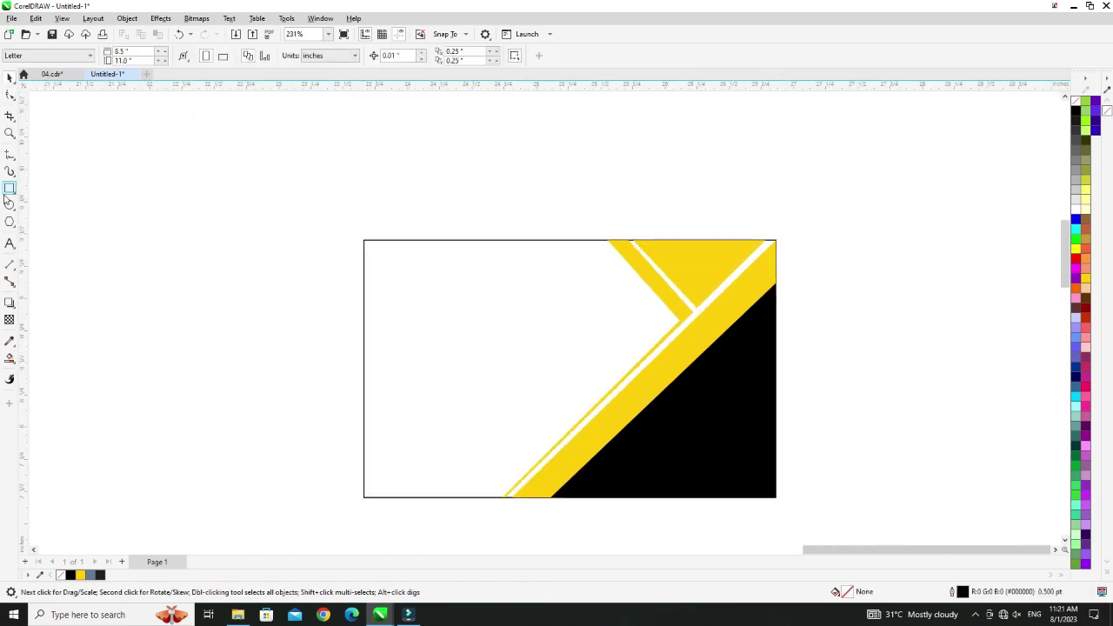
Draw a rectangle about 1.56 by 0.47 in at the card's upper-left corner and convert it to curves
{"action": "left_click", "coordinate": [9, 188]}
{"action": "left_click_drag", "start_coordinate": [363, 239], "coordinate": [565, 302]}
{"action": "key", "text": "space"}
{"action": "key", "text": "ctrl+q"}
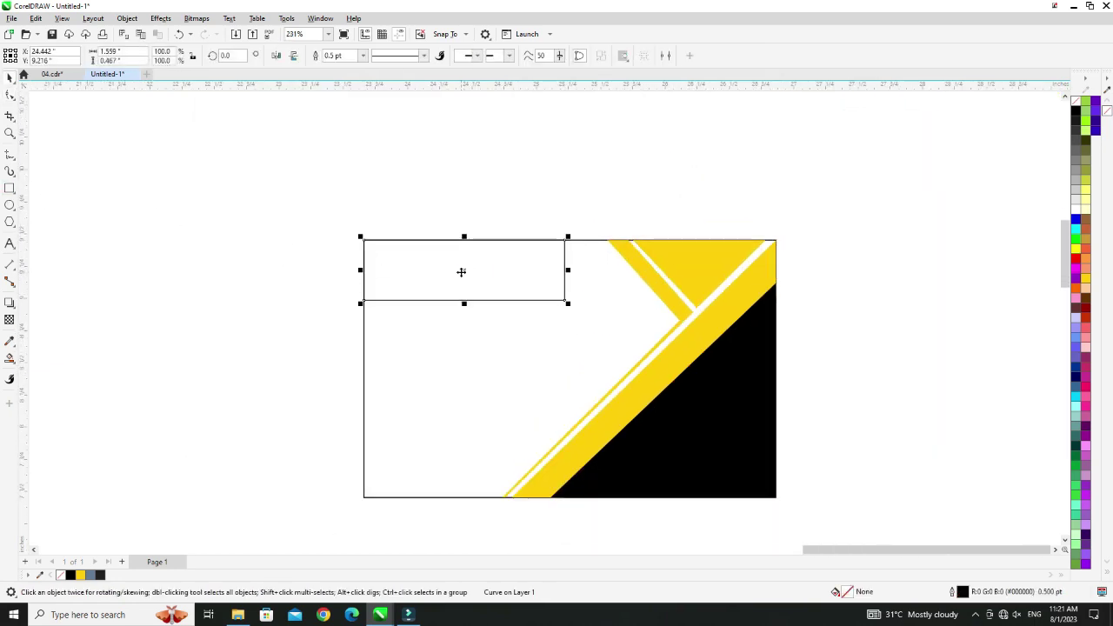
Move the rectangle's two right nodes toward the chevron, forming a slanted end parallel to the chevron's edge
{"action": "left_click", "coordinate": [9, 94]}
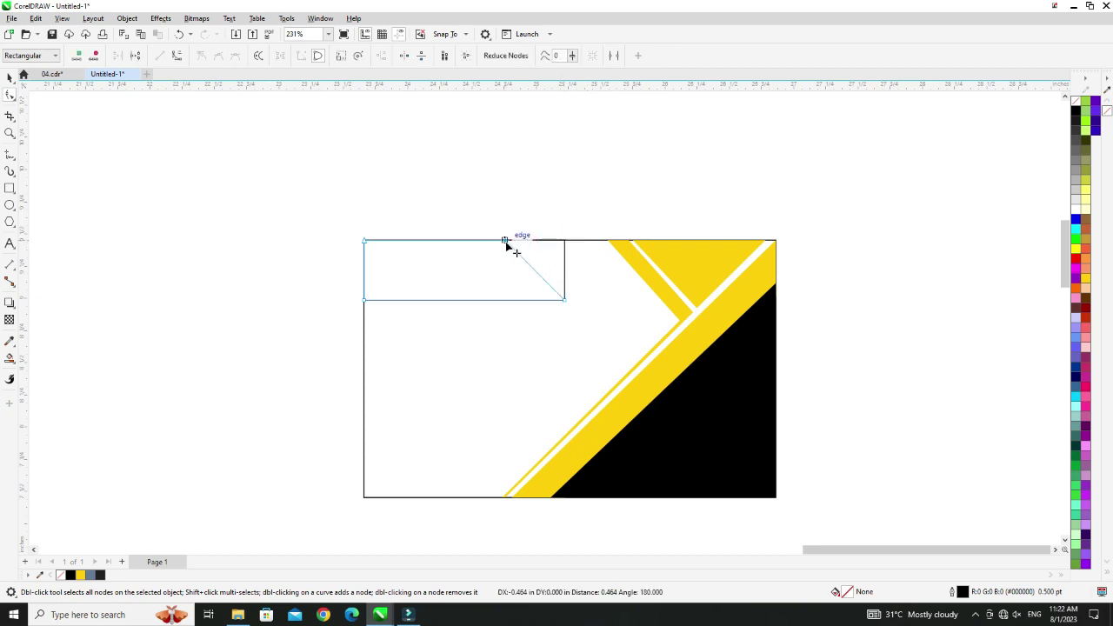
{"action": "left_click_drag", "start_coordinate": [564, 299], "coordinate": [630, 297]}
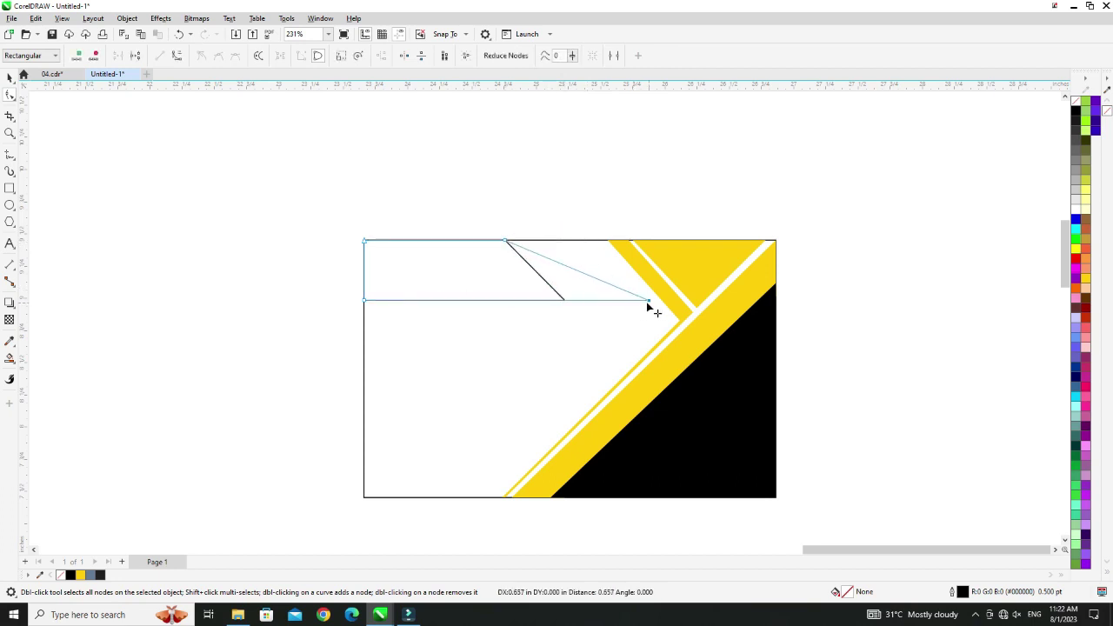
{"action": "left_click_drag", "start_coordinate": [561, 252], "coordinate": [600, 247]}
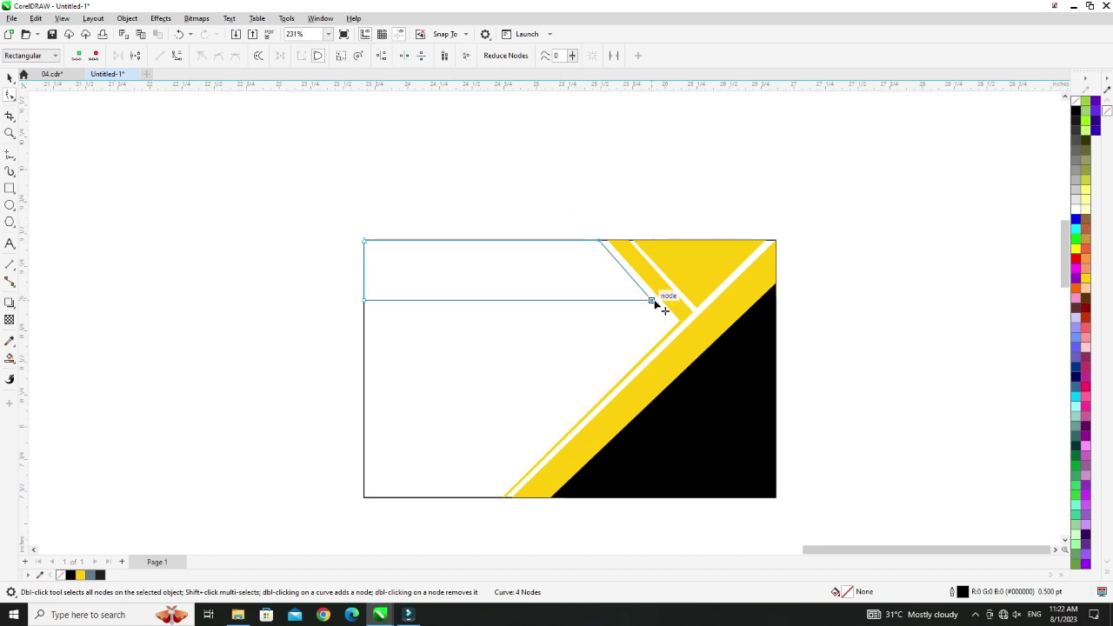
{"action": "key", "text": "space"}
{"action": "left_click", "coordinate": [554, 151]}
Fill the header shape with Deep Yellow, remove its outline, and extend it slightly toward the chevron
{"action": "left_click", "coordinate": [548, 281]}
{"action": "left_click", "coordinate": [1087, 278]}
{"action": "left_click", "coordinate": [732, 177]}
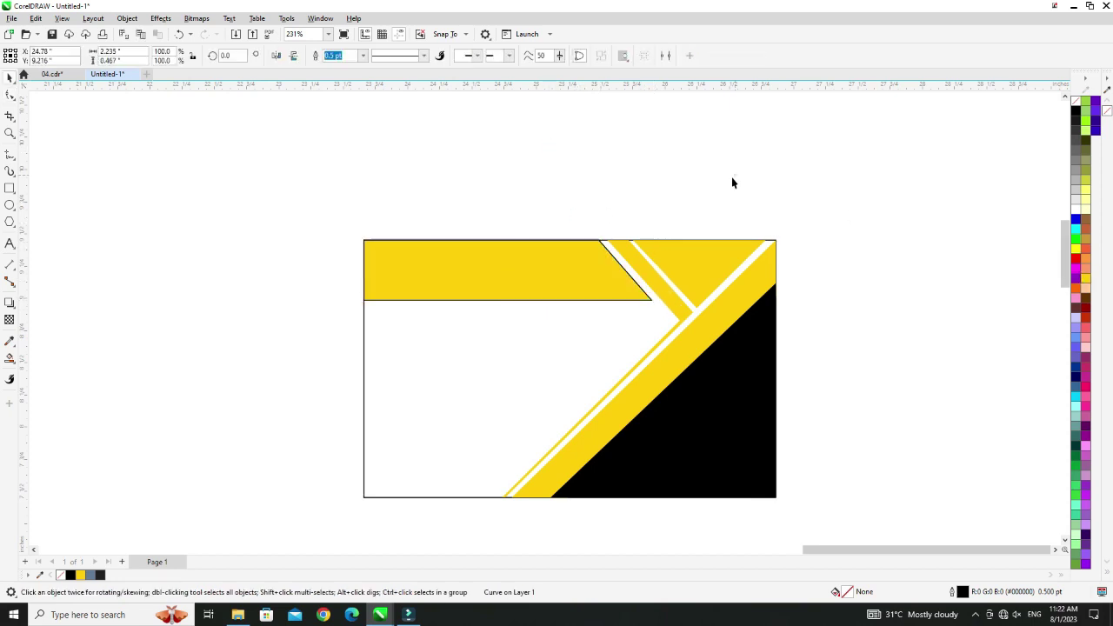
{"action": "left_click", "coordinate": [863, 170]}
{"action": "left_click", "coordinate": [577, 273]}
{"action": "left_click_drag", "start_coordinate": [655, 305], "coordinate": [662, 307]}
{"action": "left_click", "coordinate": [641, 193]}
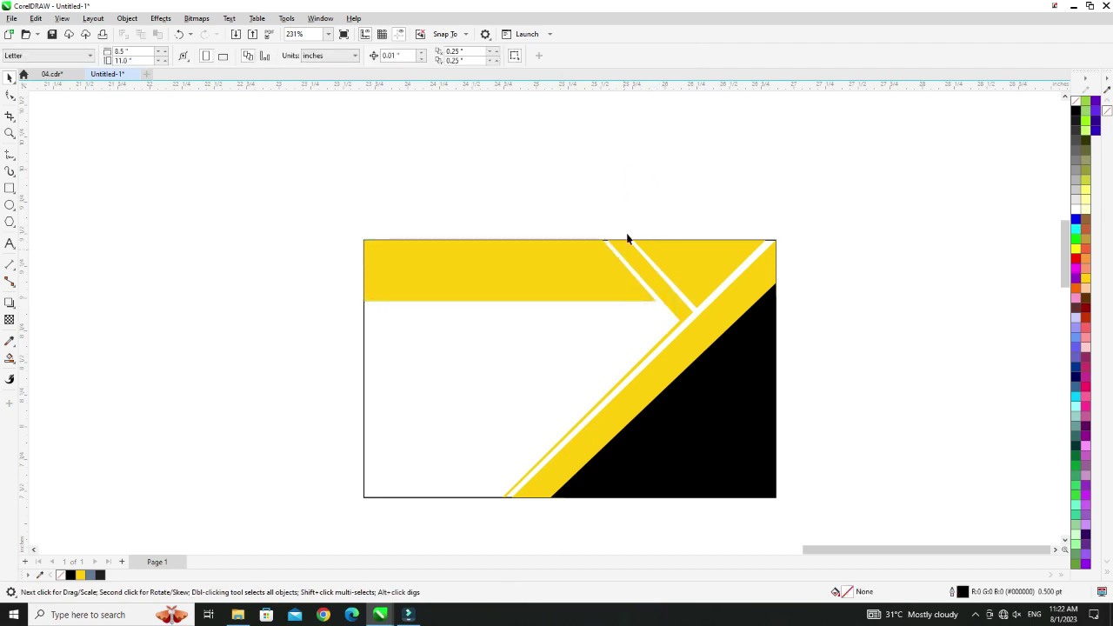
{"action": "left_click", "coordinate": [694, 273]}
{"action": "left_click", "coordinate": [675, 321]}
{"action": "left_click", "coordinate": [681, 357]}
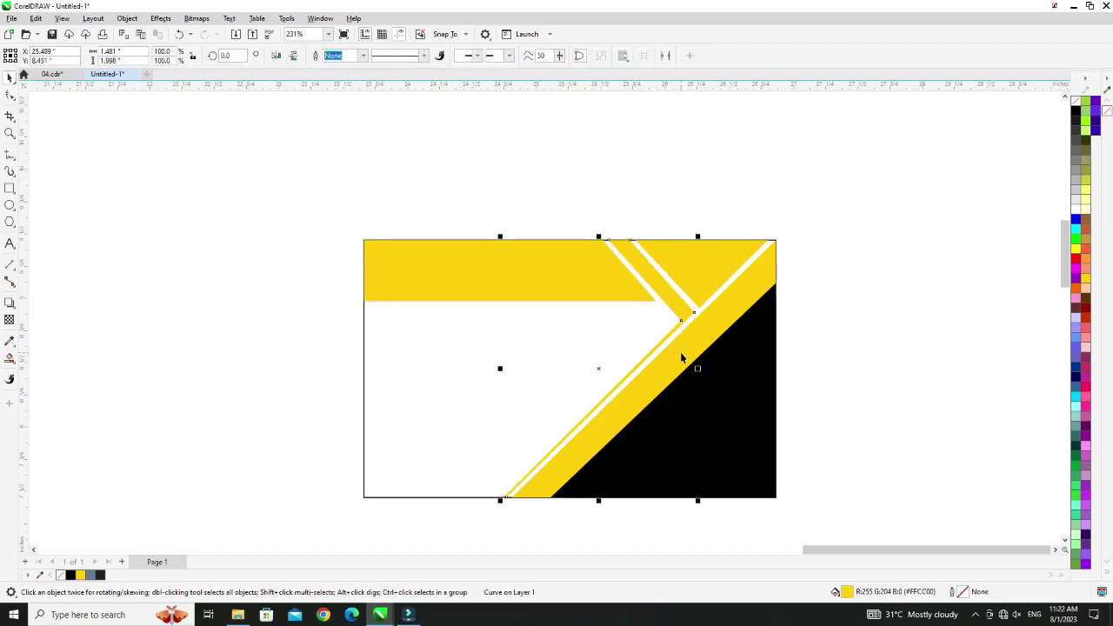
{"action": "left_click", "coordinate": [586, 266]}
{"action": "left_click", "coordinate": [582, 206]}
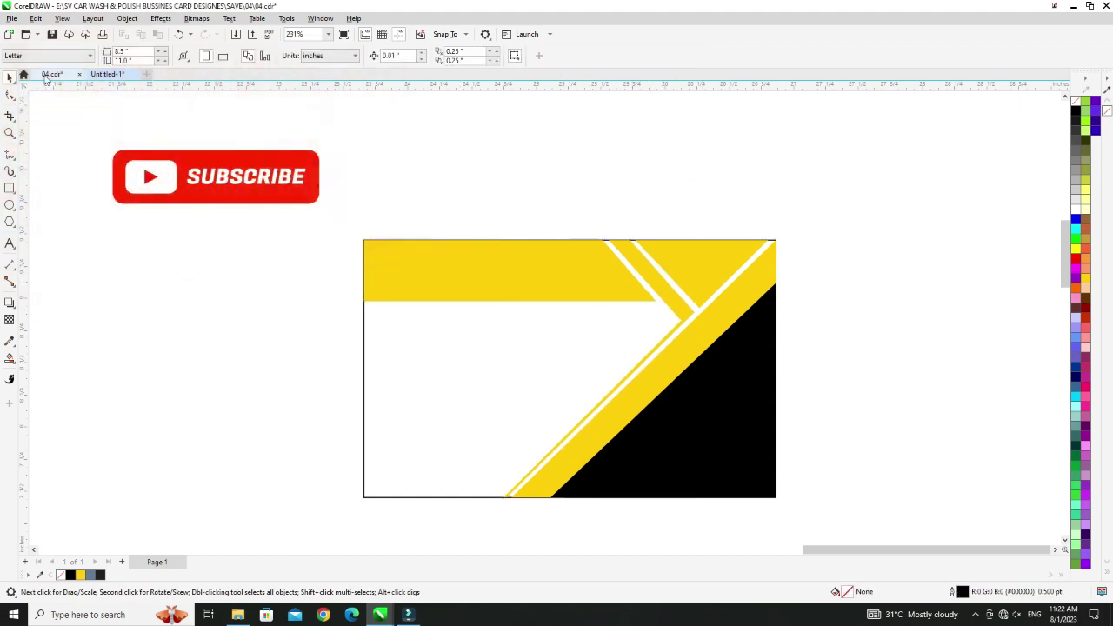
Cut the contact details group from 04.cdr and paste it into the Untitled-1 document
{"action": "left_click", "coordinate": [45, 77]}
{"action": "left_click", "coordinate": [738, 437]}
{"action": "left_click", "coordinate": [683, 227]}
{"action": "key", "text": "ctrl+x"}
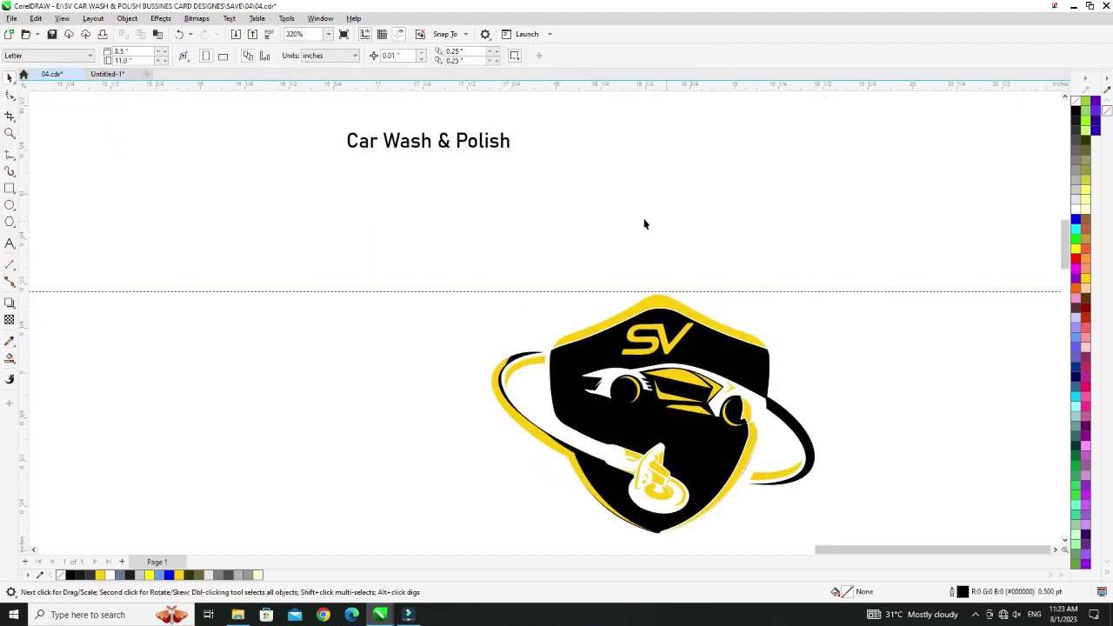
{"action": "left_click", "coordinate": [108, 75]}
{"action": "key", "text": "ctrl+v"}
Place the contact details group in the white area at the card's lower left, below the yellow header
{"action": "scroll", "coordinate": [593, 242], "scroll_direction": "down", "scroll_amount": 2}
{"action": "left_click_drag", "start_coordinate": [363, 221], "coordinate": [706, 323]}
{"action": "key", "text": "F4"}
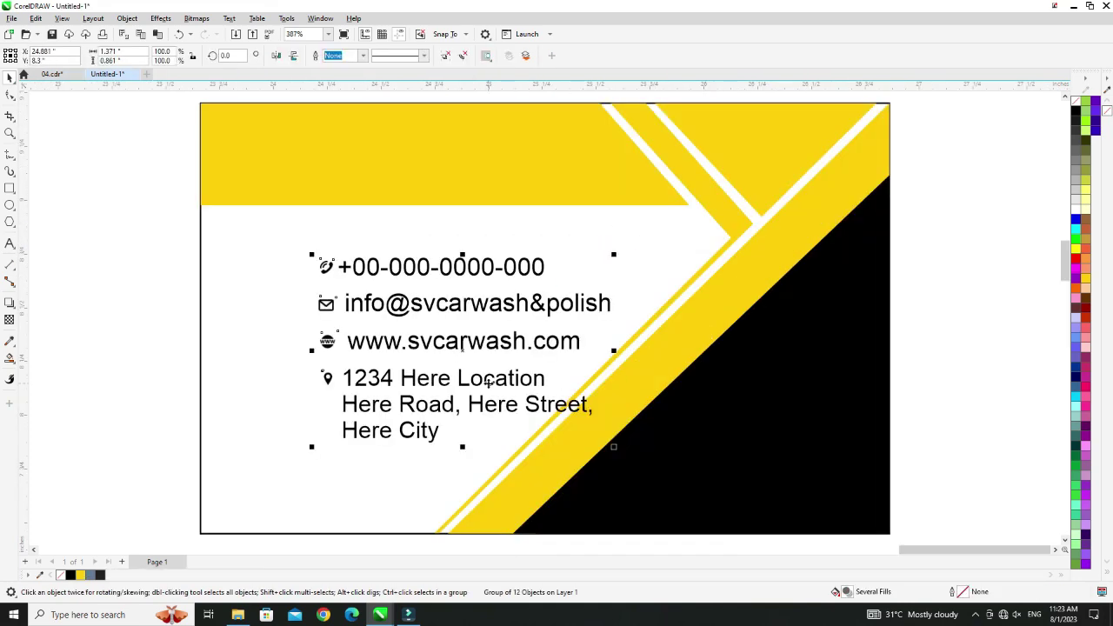
{"action": "left_click_drag", "start_coordinate": [489, 383], "coordinate": [409, 399]}
{"action": "left_click", "coordinate": [170, 252]}
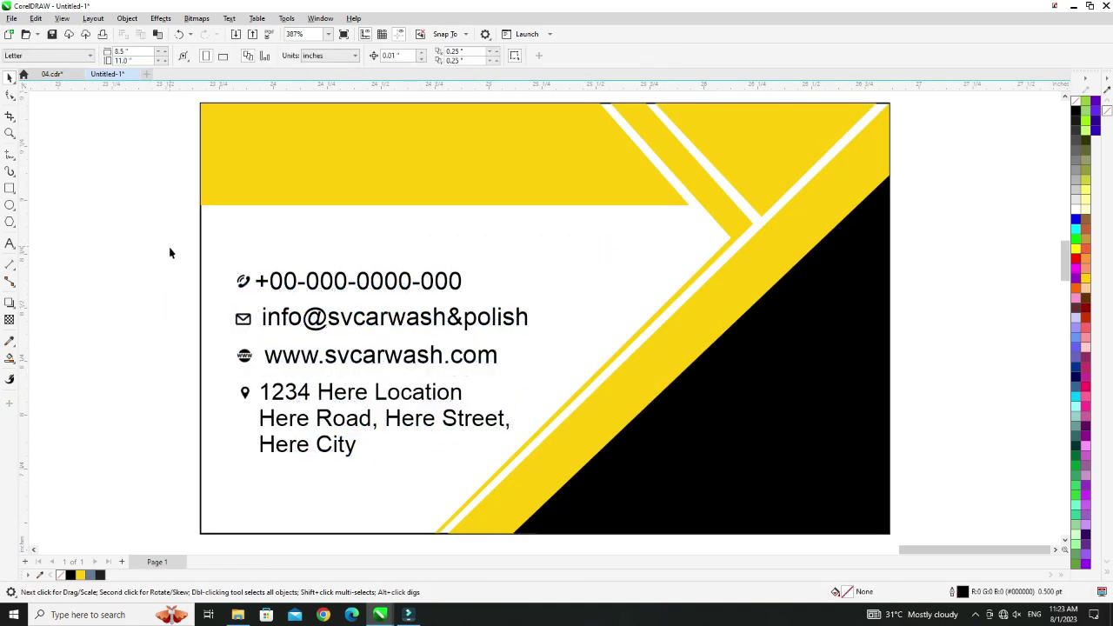
Color the square backgrounds behind the four contact icons Deep Yellow
{"action": "left_click_drag", "start_coordinate": [170, 252], "coordinate": [279, 471]}
{"action": "left_click", "coordinate": [1076, 114]}
{"action": "left_click", "coordinate": [1087, 278]}
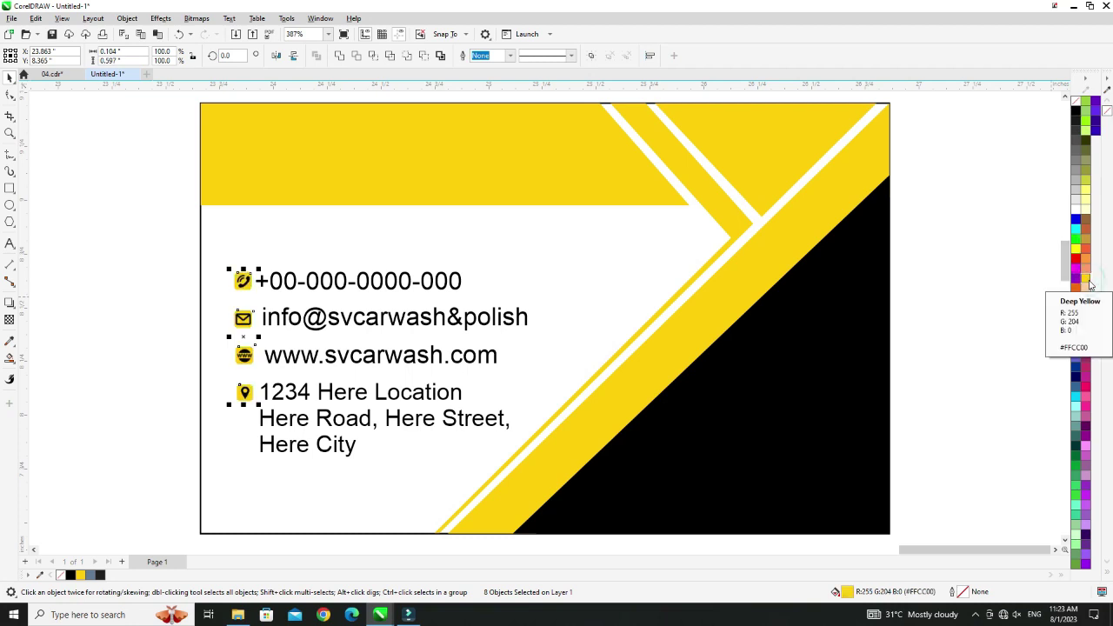
Scale down the contact details group and shift it lower in the card's white area
{"action": "left_click_drag", "start_coordinate": [147, 235], "coordinate": [566, 464]}
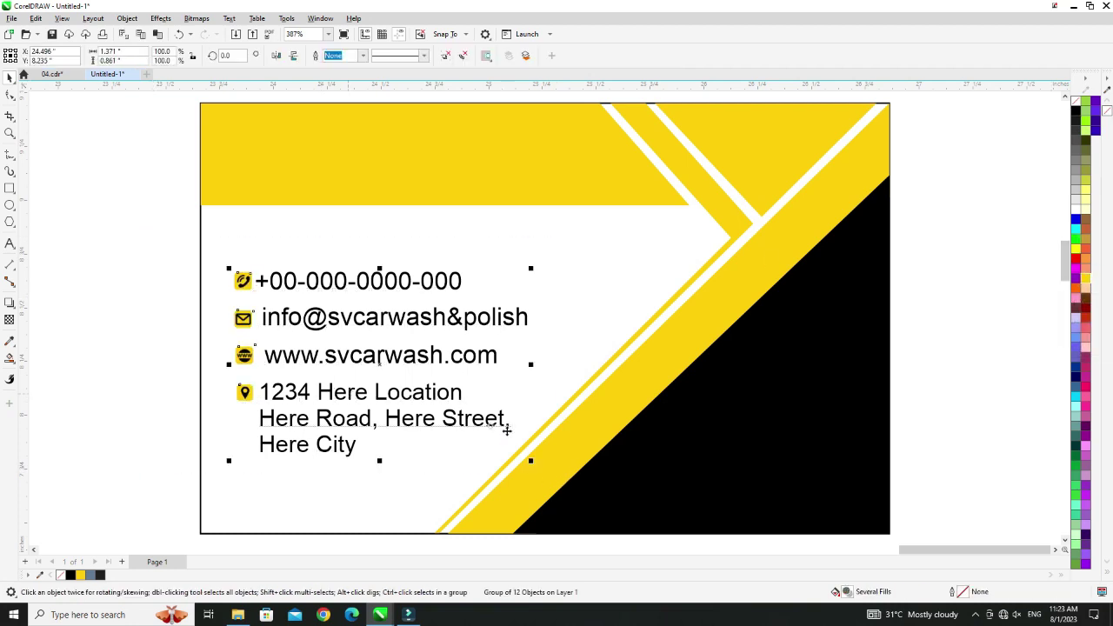
{"action": "left_click", "coordinate": [9, 281]}
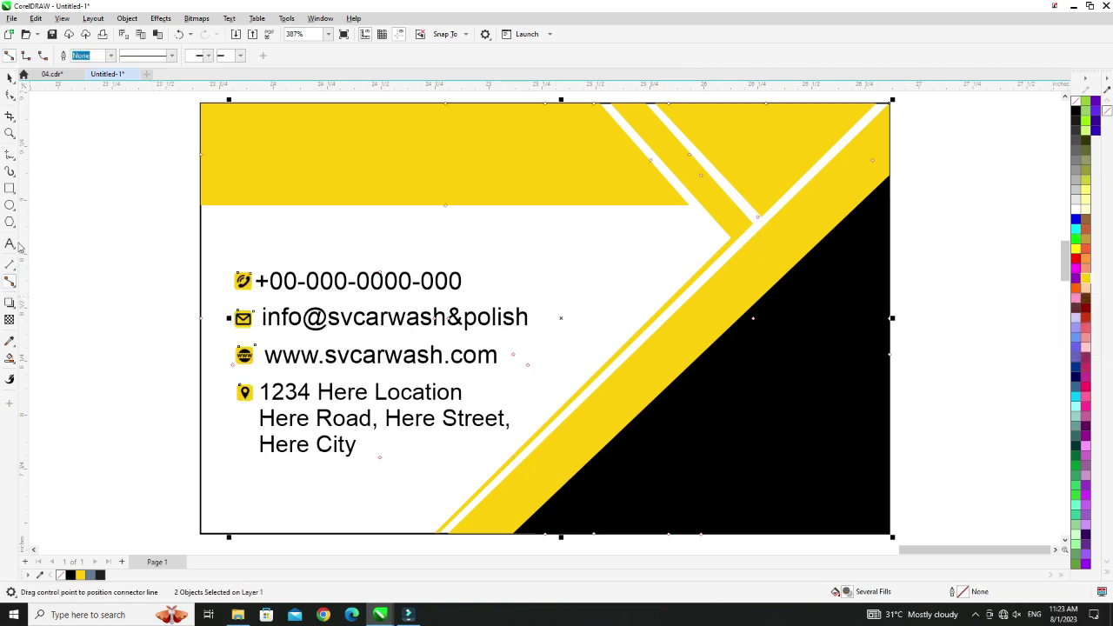
{"action": "left_click", "coordinate": [8, 78]}
{"action": "left_click_drag", "start_coordinate": [527, 268], "coordinate": [455, 316]}
{"action": "mouse_move", "coordinate": [316, 384]}
{"action": "left_mouse_down"}
{"action": "mouse_move", "coordinate": [319, 423]}
{"action": "mouse_move", "coordinate": [328, 394]}
{"action": "left_mouse_up"}
{"action": "left_click", "coordinate": [44, 350]}
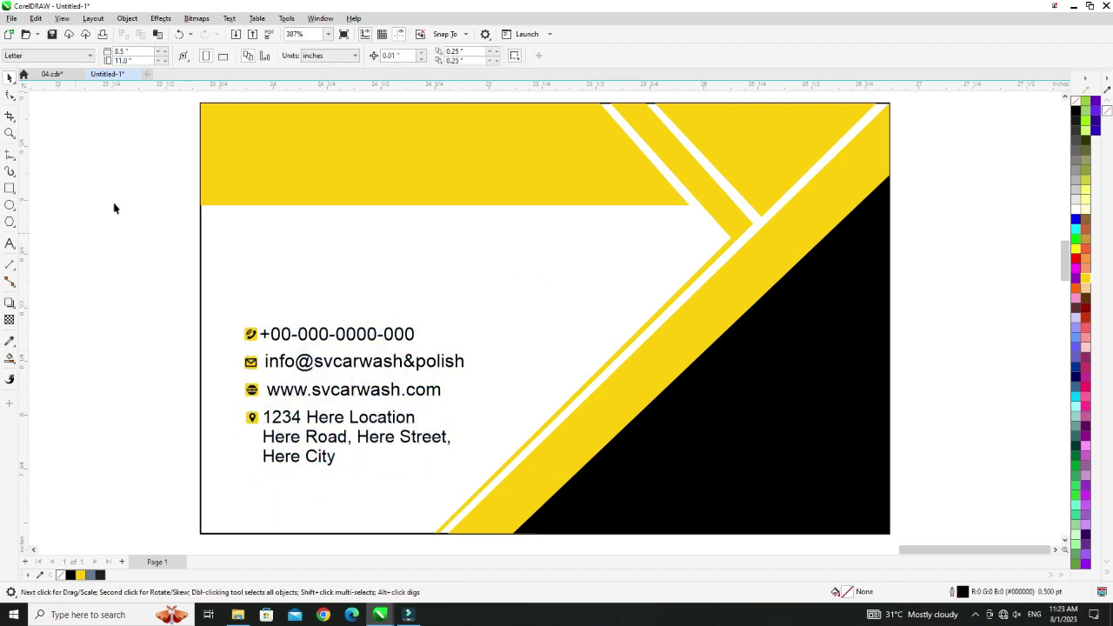
Cut the "SV Car Wash & Polish" title group from 04.cdr and paste it into the Untitled-1 document
{"action": "left_click", "coordinate": [53, 74]}
{"action": "left_click", "coordinate": [380, 147]}
{"action": "key", "text": "ctrl+x"}
{"action": "left_click", "coordinate": [107, 74]}
{"action": "key", "text": "ctrl+v"}
Place the title group on the yellow header and enlarge it to about 1.93 by 0.33 in
{"action": "scroll", "coordinate": [541, 295], "scroll_direction": "down", "scroll_amount": 1}
{"action": "key", "text": "F4"}
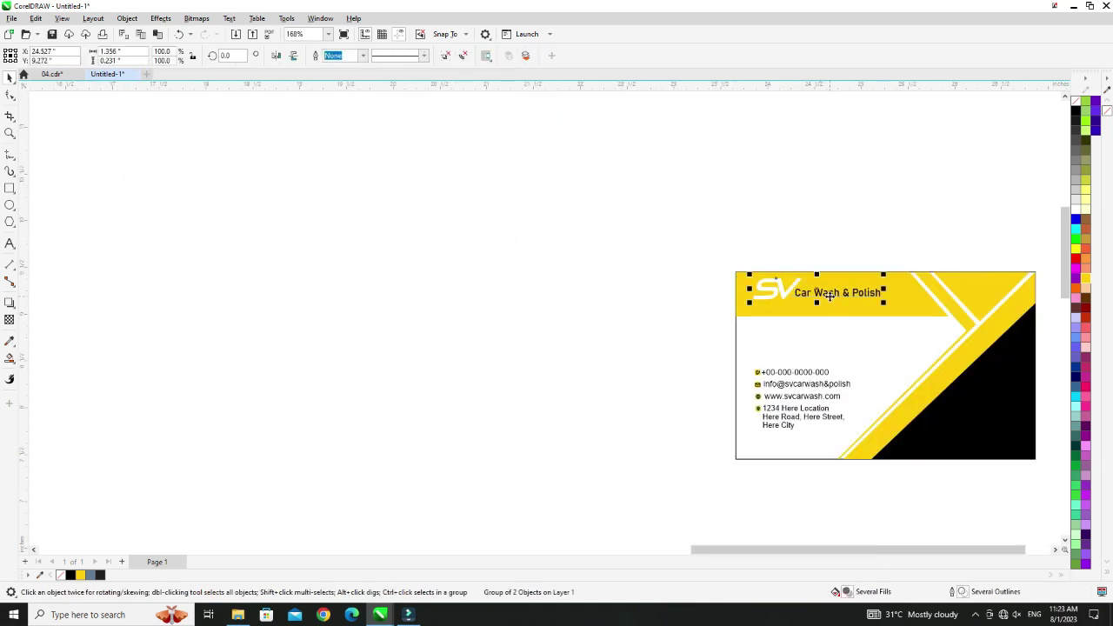
{"action": "key", "text": "F4"}
{"action": "left_click_drag", "start_coordinate": [537, 170], "coordinate": [630, 186]}
{"action": "left_click_drag", "start_coordinate": [473, 172], "coordinate": [449, 172]}
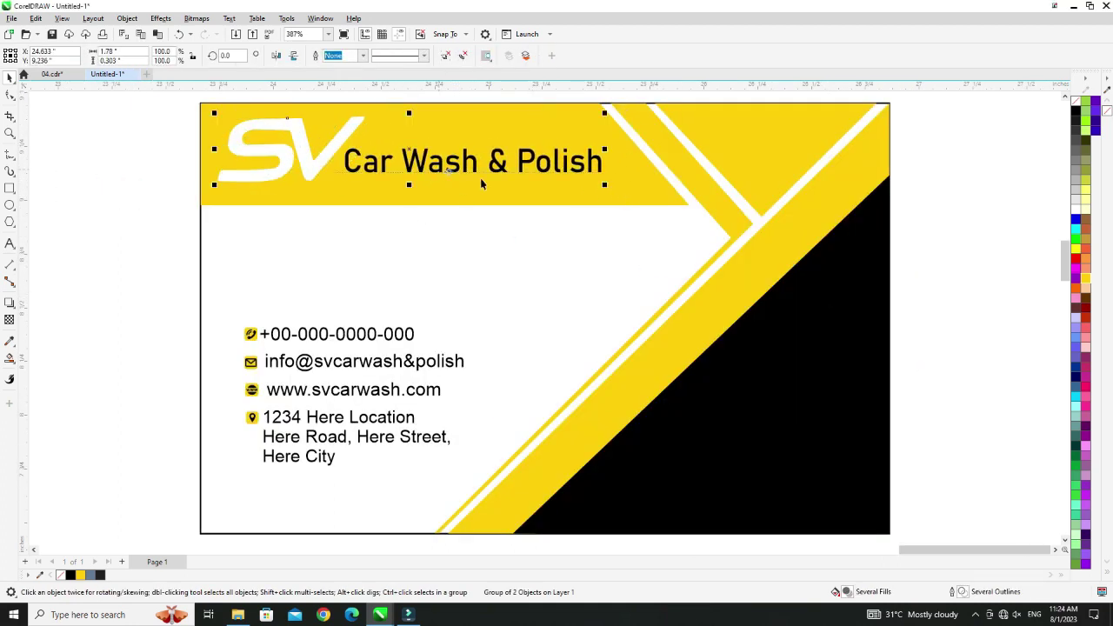
{"action": "left_click_drag", "start_coordinate": [604, 185], "coordinate": [637, 191]}
{"action": "left_click_drag", "start_coordinate": [425, 152], "coordinate": [427, 156]}
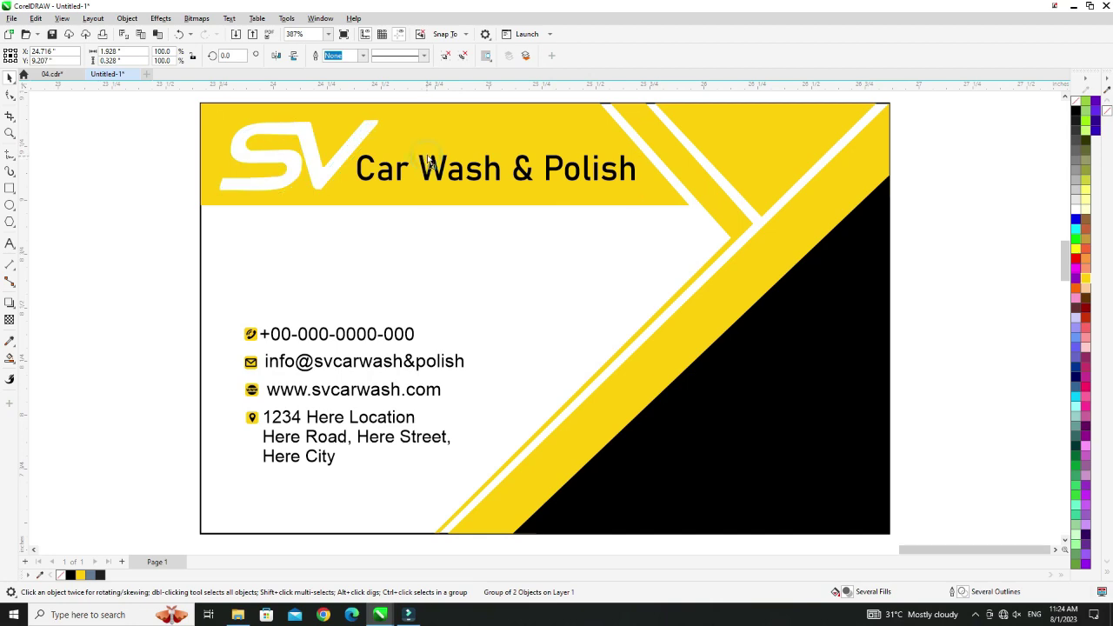
{"action": "left_click", "coordinate": [115, 174]}
Enlarge the contact details group slightly and move it up and to the right within the white area
{"action": "scroll", "coordinate": [128, 180], "scroll_direction": "down", "scroll_amount": 1}
{"action": "scroll", "coordinate": [333, 335], "scroll_direction": "down", "scroll_amount": 1}
{"action": "left_click_drag", "start_coordinate": [333, 339], "coordinate": [344, 314]}
{"action": "left_click", "coordinate": [87, 313]}
{"action": "left_click", "coordinate": [348, 377]}
{"action": "left_click_drag", "start_coordinate": [447, 394], "coordinate": [460, 400]}
{"action": "left_click_drag", "start_coordinate": [274, 280], "coordinate": [271, 277]}
{"action": "left_click_drag", "start_coordinate": [321, 313], "coordinate": [378, 342]}
{"action": "left_click", "coordinate": [159, 275]}
Duplicate the card's rectangular frame to the right of the finished card side
{"action": "left_click", "coordinate": [500, 326]}
{"action": "left_click_drag", "start_coordinate": [462, 290], "coordinate": [870, 278]}
{"action": "right_click", "coordinate": [870, 279]}
{"action": "scroll", "coordinate": [870, 279], "scroll_direction": "down", "scroll_amount": 1}
{"action": "key", "text": "F4"}
Copy the yellow triangle, yellow diagonal bands and black triangle from the finished card side onto the empty second card frame
{"action": "left_click", "coordinate": [592, 135]}
{"action": "left_click", "coordinate": [502, 192]}
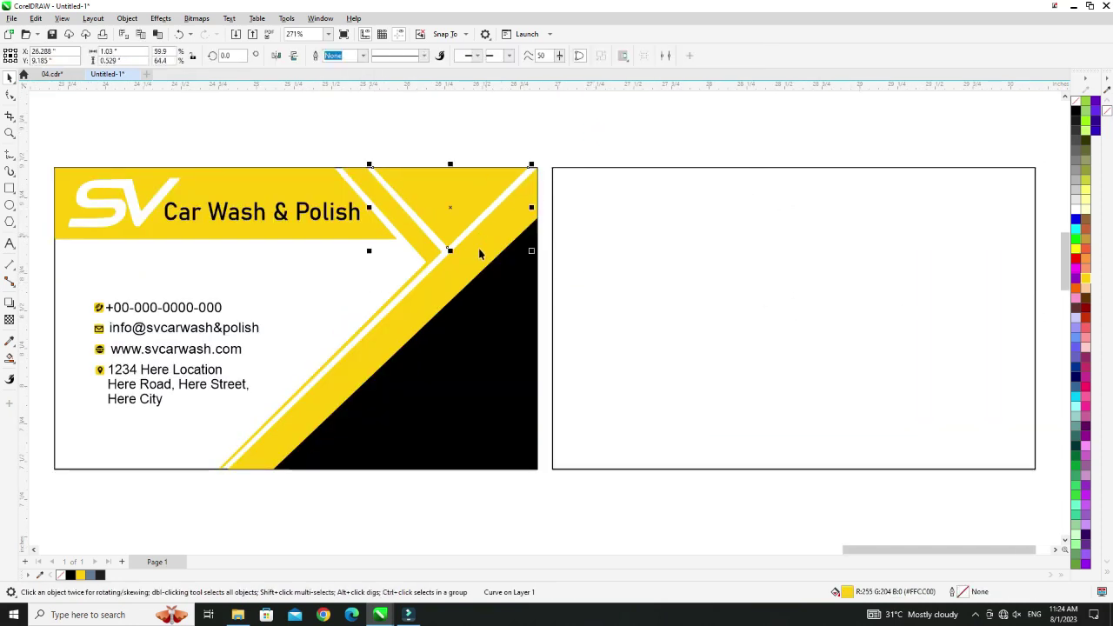
{"action": "left_click", "coordinate": [481, 250], "text": "shift"}
{"action": "left_click", "coordinate": [484, 291], "text": "shift"}
{"action": "left_click", "coordinate": [409, 235], "text": "shift"}
{"action": "left_click_drag", "start_coordinate": [378, 317], "coordinate": [725, 309]}
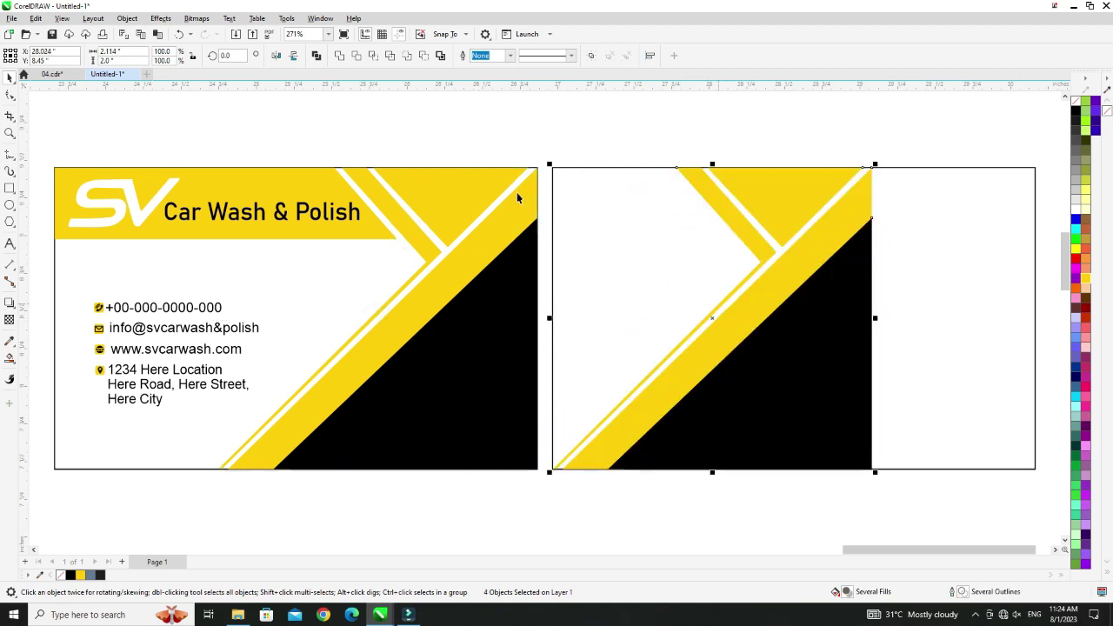
Mirror the copied diagonal shapes horizontally, group them and align them with the left edge of the second card frame
{"action": "left_click", "coordinate": [277, 56]}
{"action": "key", "text": "ctrl+g"}
{"action": "left_click", "coordinate": [779, 315], "text": "shift"}
{"action": "key", "text": "r"}
{"action": "key", "text": "l"}
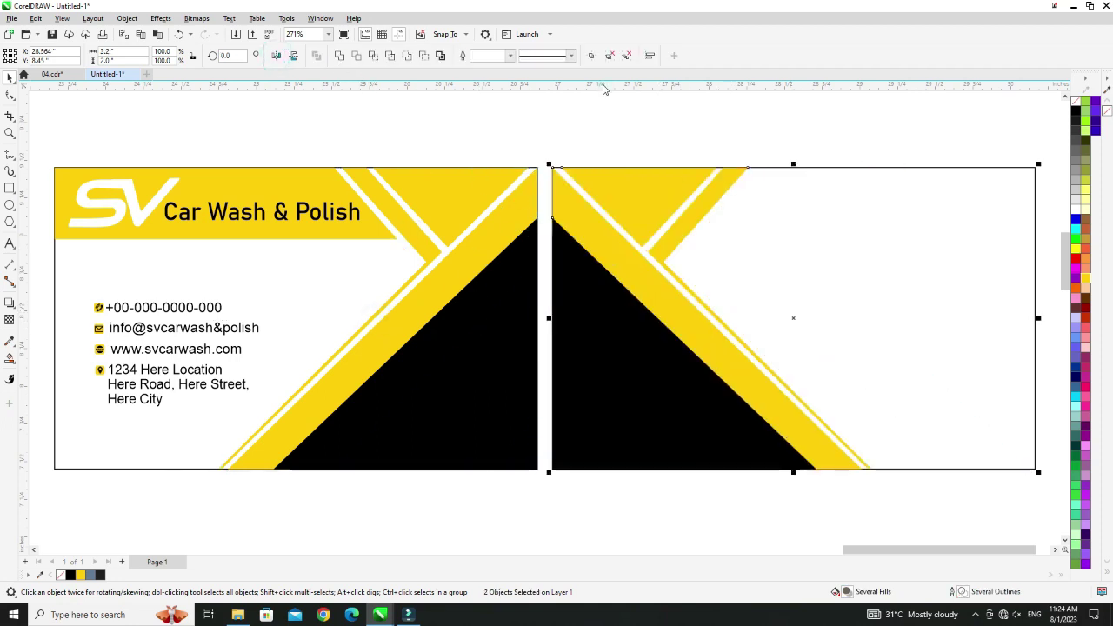
{"action": "left_click", "coordinate": [604, 123]}
{"action": "left_click", "coordinate": [600, 212]}
{"action": "left_click", "coordinate": [674, 129]}
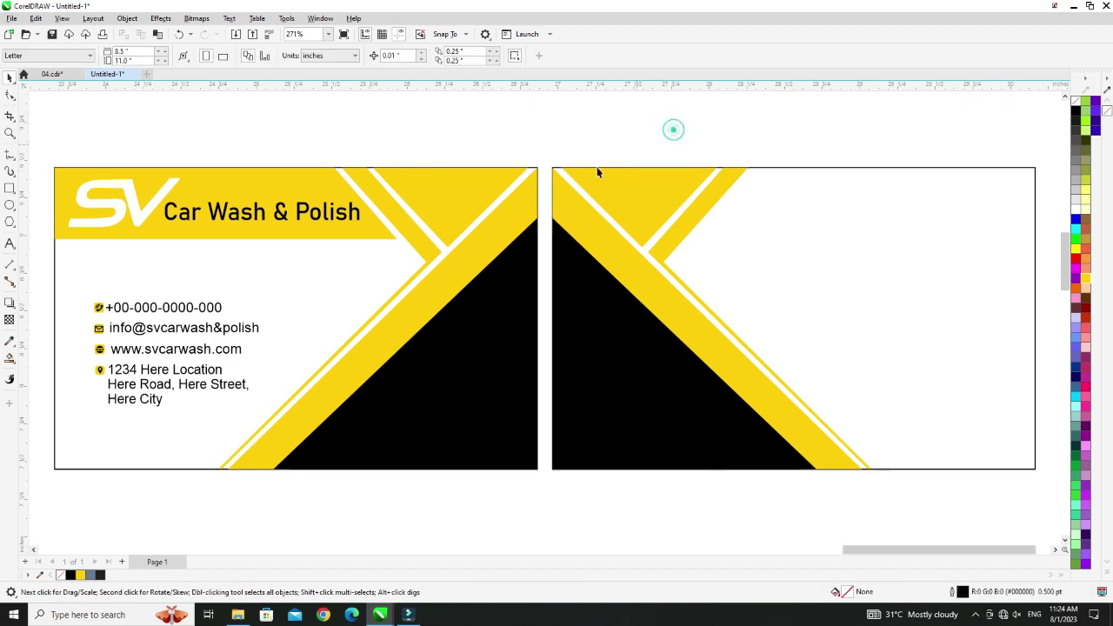
Copy the SV shield car logo from 04.cdr and paste it into the Untitled-1 document
{"action": "left_click", "coordinate": [652, 409]}
{"action": "key", "text": "ctrl+c"}
{"action": "left_click", "coordinate": [108, 74]}
{"action": "key", "text": "ctrl+v"}
Place the logo in the second side's white area and shrink it to about 1.57 by 1.16 in
{"action": "key", "text": "F4"}
{"action": "left_click_drag", "start_coordinate": [129, 294], "coordinate": [963, 308]}
{"action": "left_click_drag", "start_coordinate": [1043, 372], "coordinate": [1023, 357]}
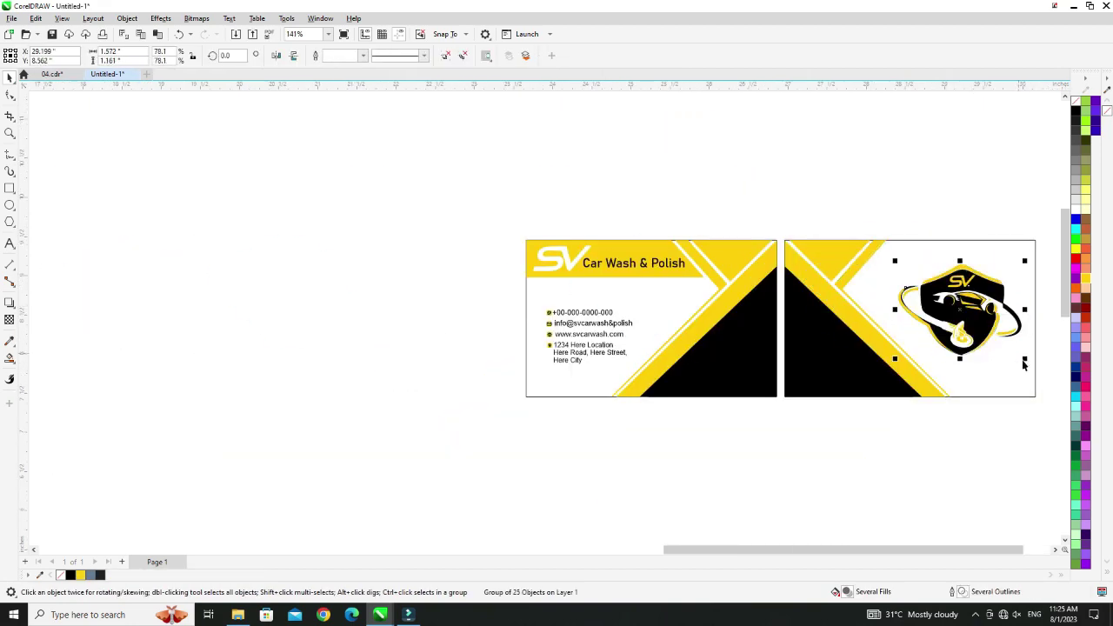
{"action": "left_click", "coordinate": [979, 421]}
{"action": "left_click_drag", "start_coordinate": [953, 316], "coordinate": [955, 318]}
{"action": "left_click", "coordinate": [890, 438]}
{"action": "scroll", "coordinate": [580, 335], "scroll_direction": "up", "scroll_amount": 4}
{"action": "left_click", "coordinate": [542, 338]}
{"action": "key", "text": "ctrl+u"}
{"action": "left_click", "coordinate": [421, 329]}
{"action": "left_click_drag", "start_coordinate": [455, 325], "coordinate": [664, 348]}
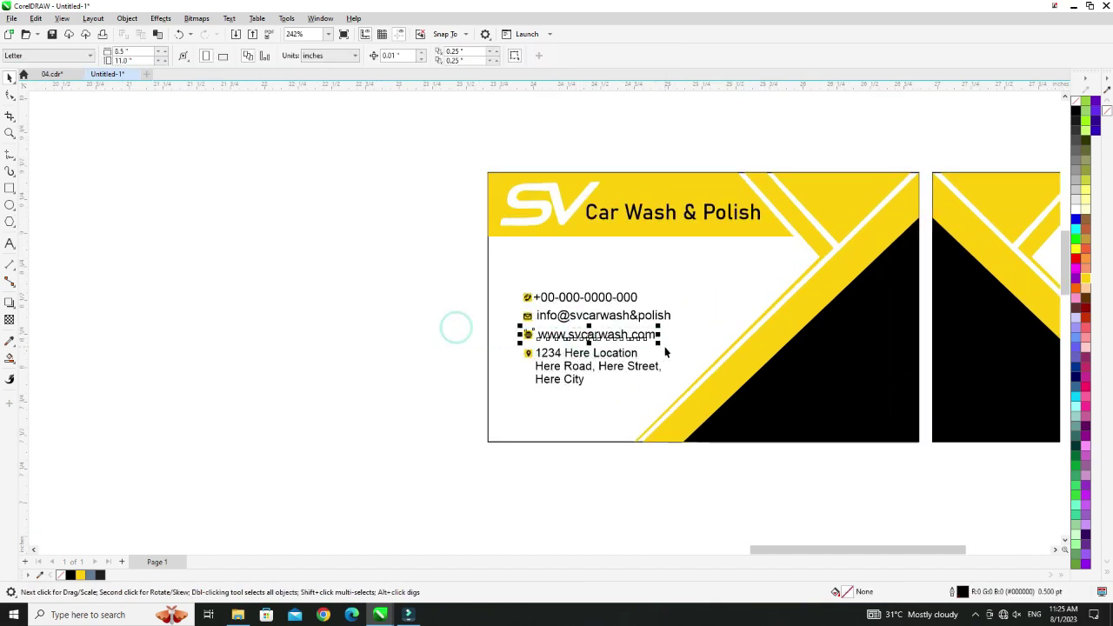
Regroup the contact details and place the website line copy, coloured white, on the second side's black triangle
{"action": "left_click_drag", "start_coordinate": [459, 271], "coordinate": [704, 435]}
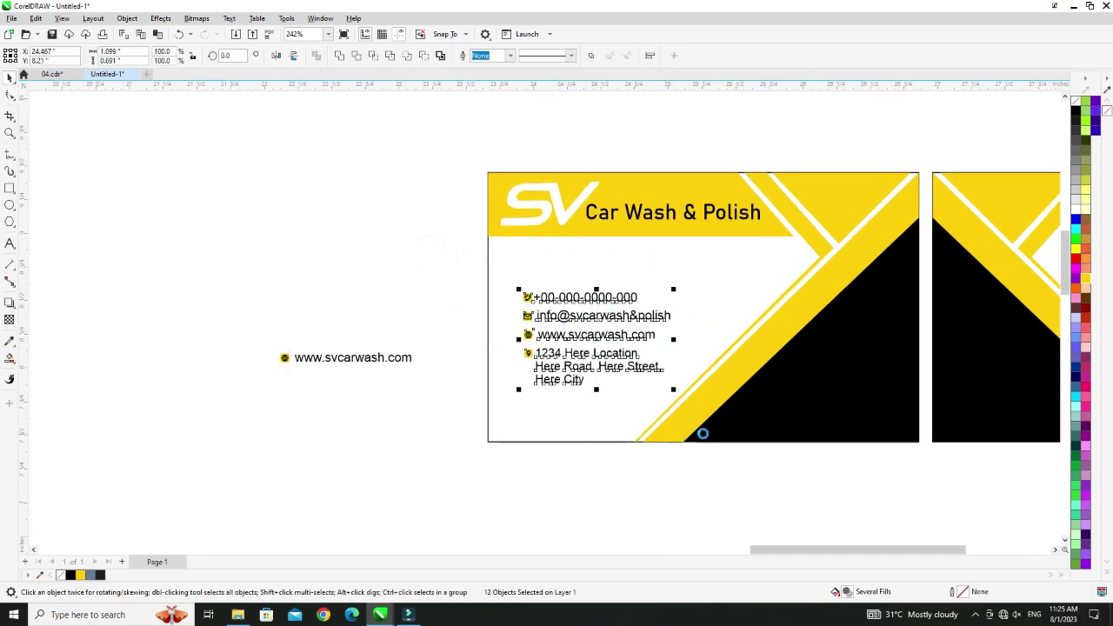
{"action": "key", "text": "ctrl+g"}
{"action": "key", "text": "F4"}
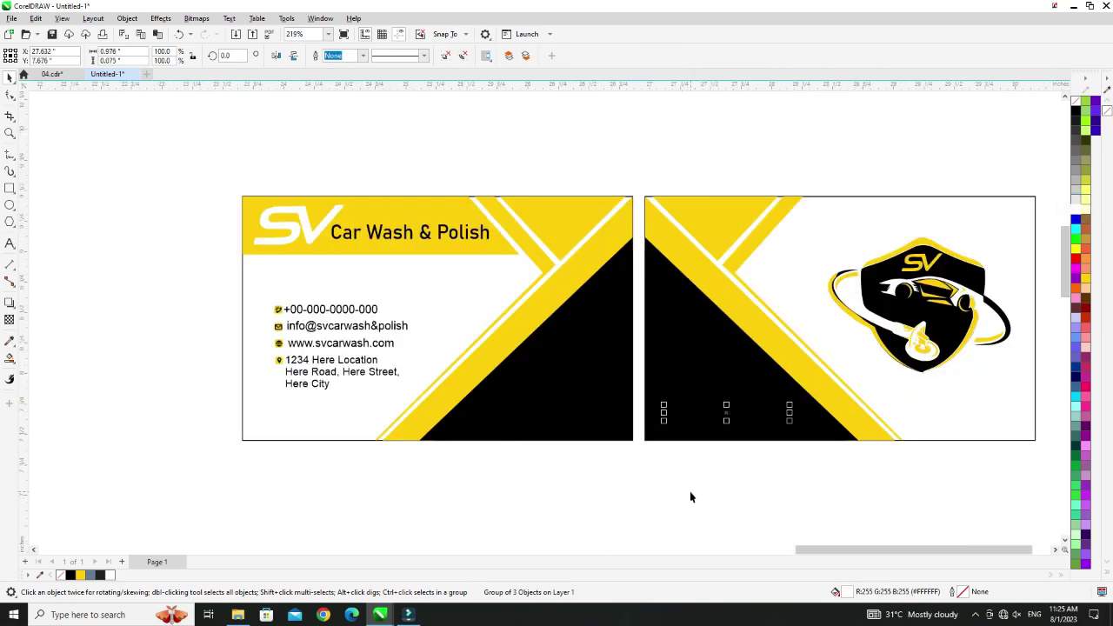
{"action": "scroll", "coordinate": [699, 428], "scroll_direction": "up", "scroll_amount": 2}
{"action": "left_click", "coordinate": [657, 413]}
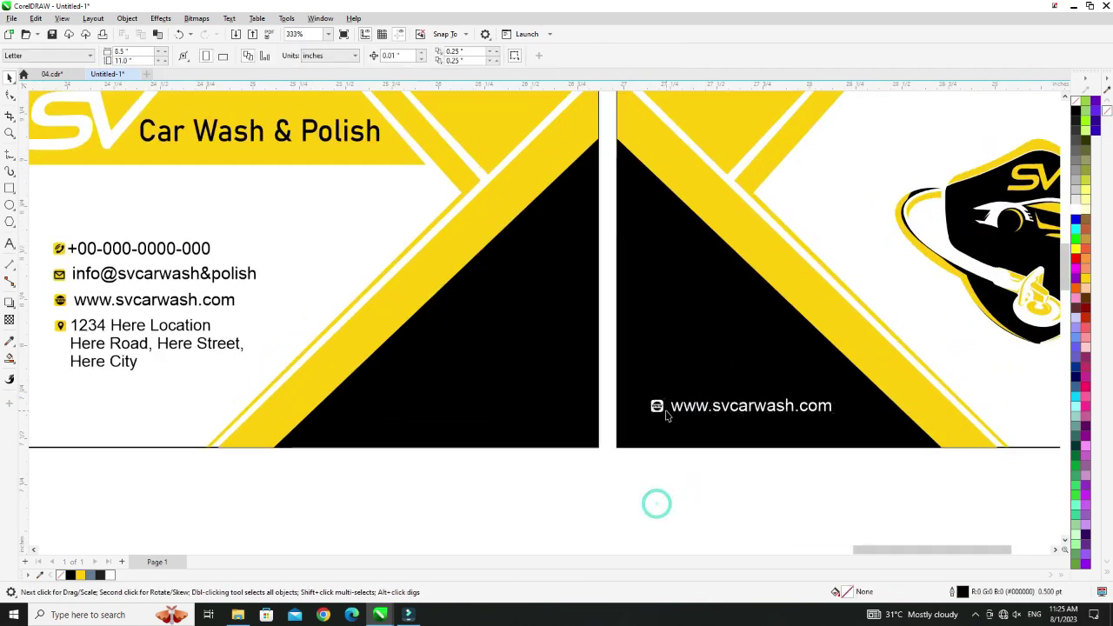
{"action": "left_click", "coordinate": [658, 408]}
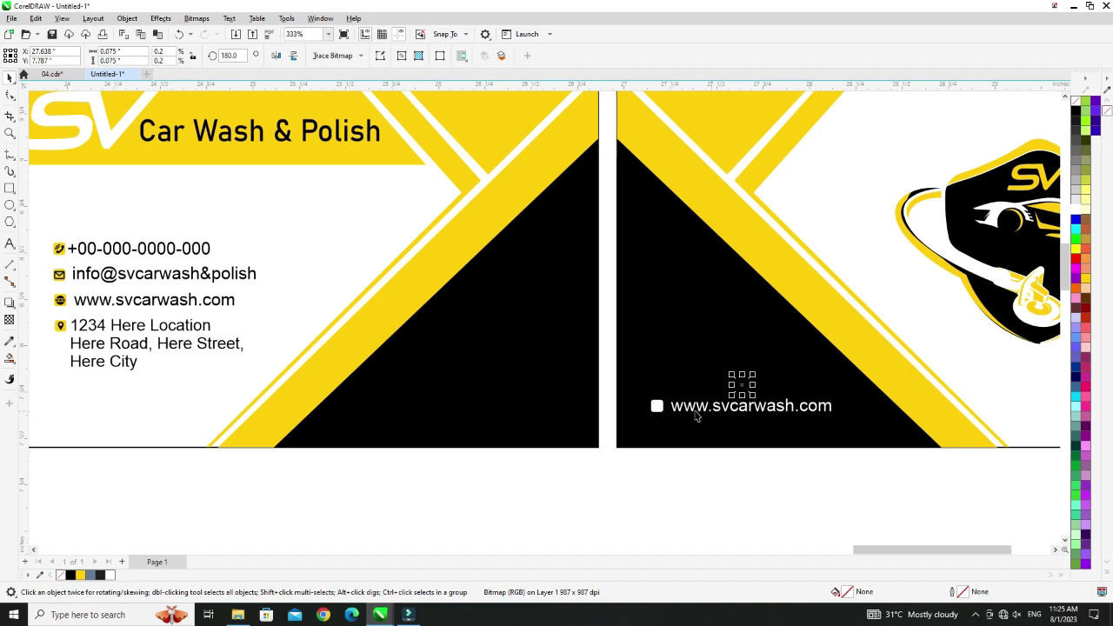
{"action": "left_click_drag", "start_coordinate": [623, 480], "coordinate": [749, 384]}
{"action": "left_click", "coordinate": [753, 407], "text": "shift"}
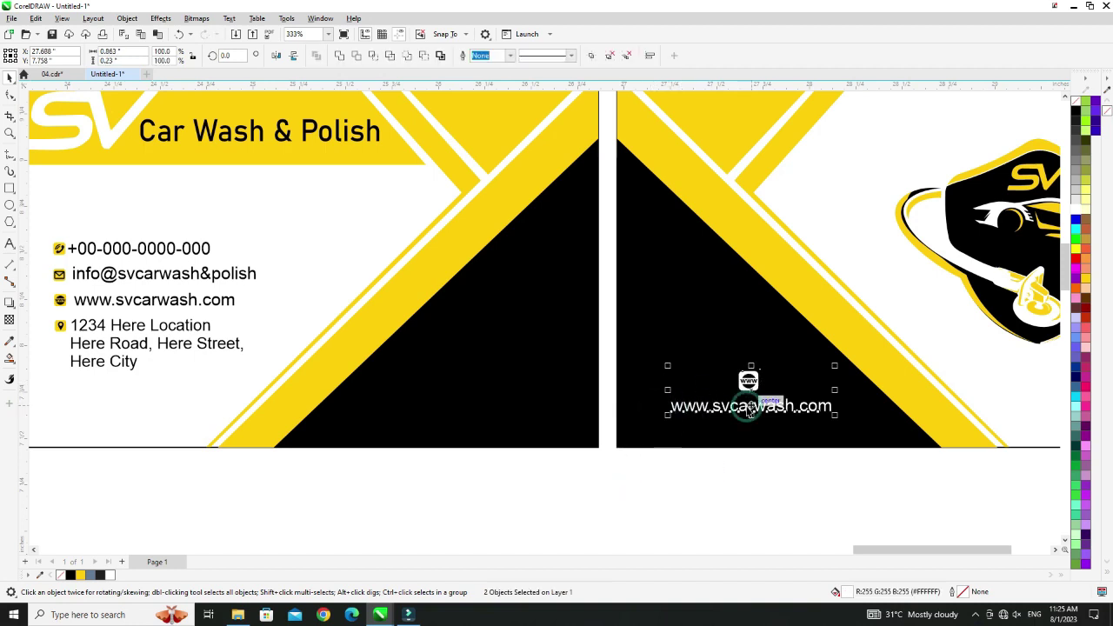
{"action": "key", "text": "x"}
{"action": "key", "text": "c"}
{"action": "key", "text": "space"}
{"action": "key", "text": "Escape"}
{"action": "left_click_drag", "start_coordinate": [627, 509], "coordinate": [842, 358]}
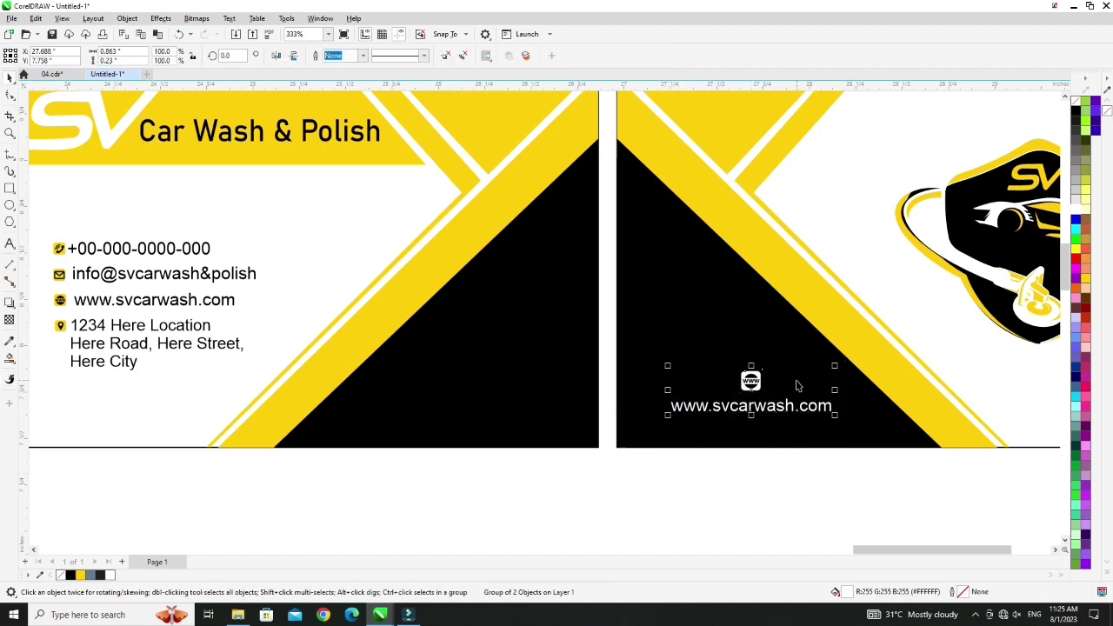
Move the grouped web icon and website text slightly left and down within the black triangle
{"action": "scroll", "coordinate": [757, 434], "scroll_direction": "down", "scroll_amount": 3}
{"action": "scroll", "coordinate": [727, 450], "scroll_direction": "up", "scroll_amount": 3}
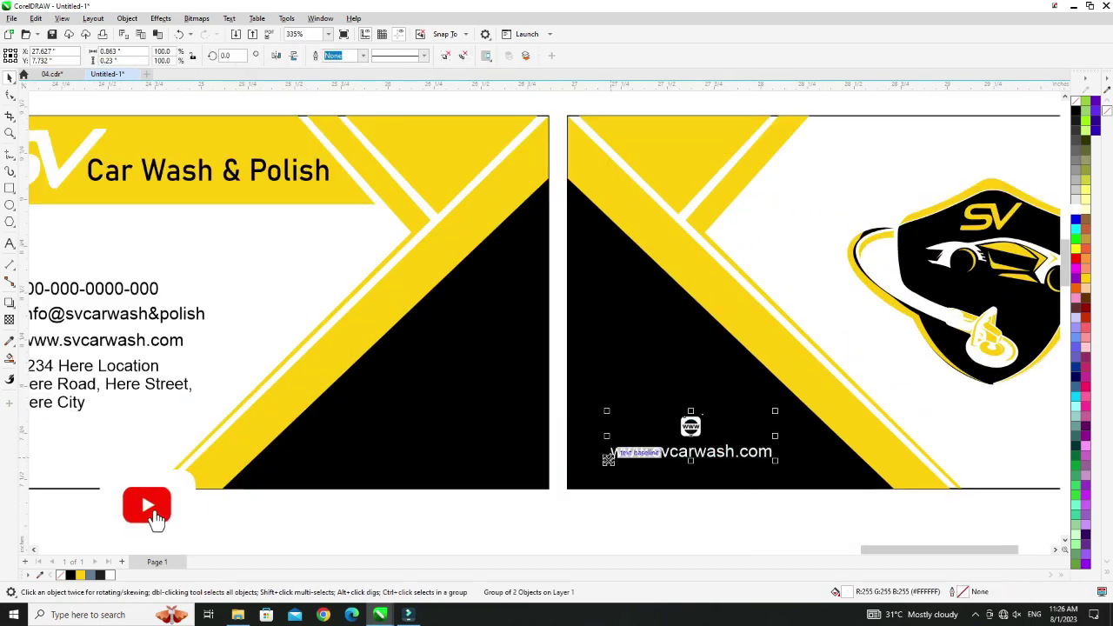
{"action": "left_click", "coordinate": [695, 507]}
Remove the black outline from the rectangular frames of both card sides
{"action": "scroll", "coordinate": [696, 506], "scroll_direction": "down", "scroll_amount": 3}
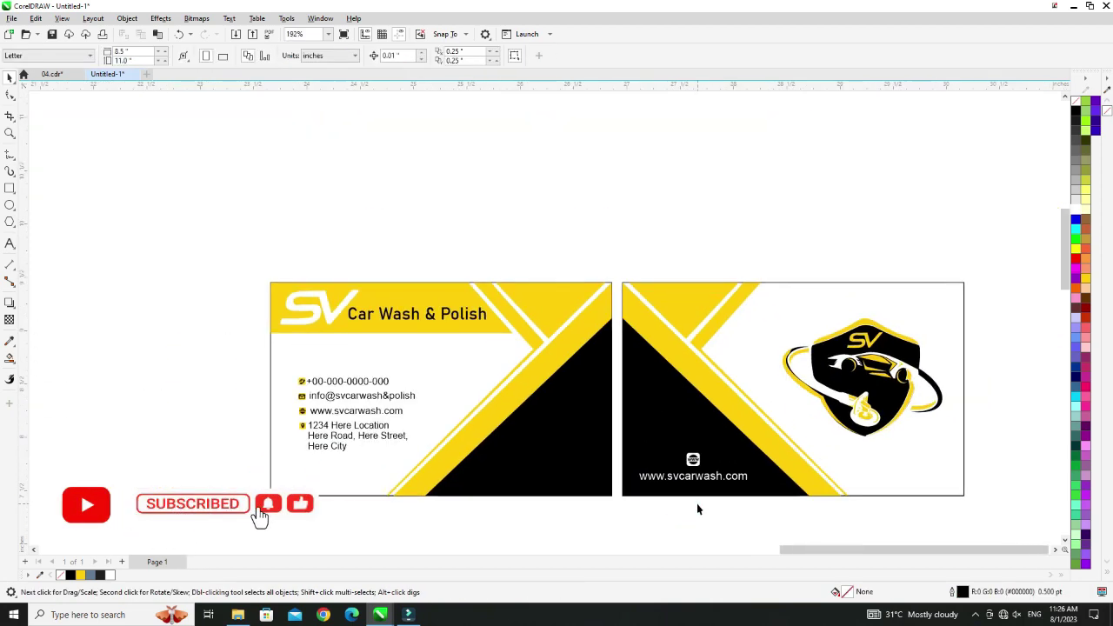
{"action": "scroll", "coordinate": [697, 509], "scroll_direction": "up", "scroll_amount": 2}
{"action": "left_click", "coordinate": [765, 257]}
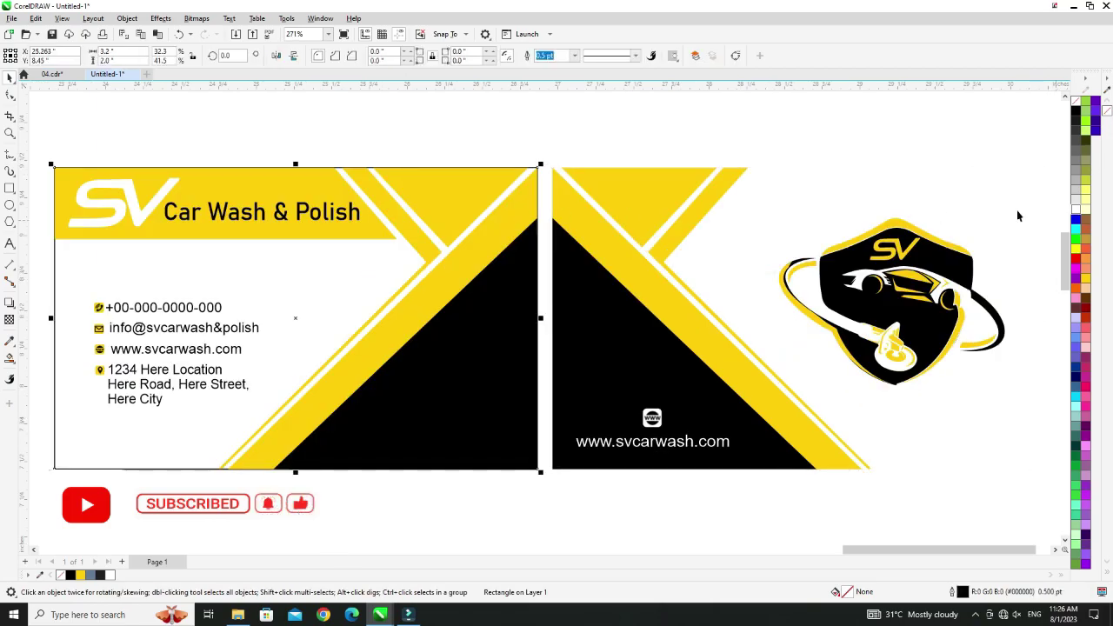
{"action": "left_click", "coordinate": [705, 144]}
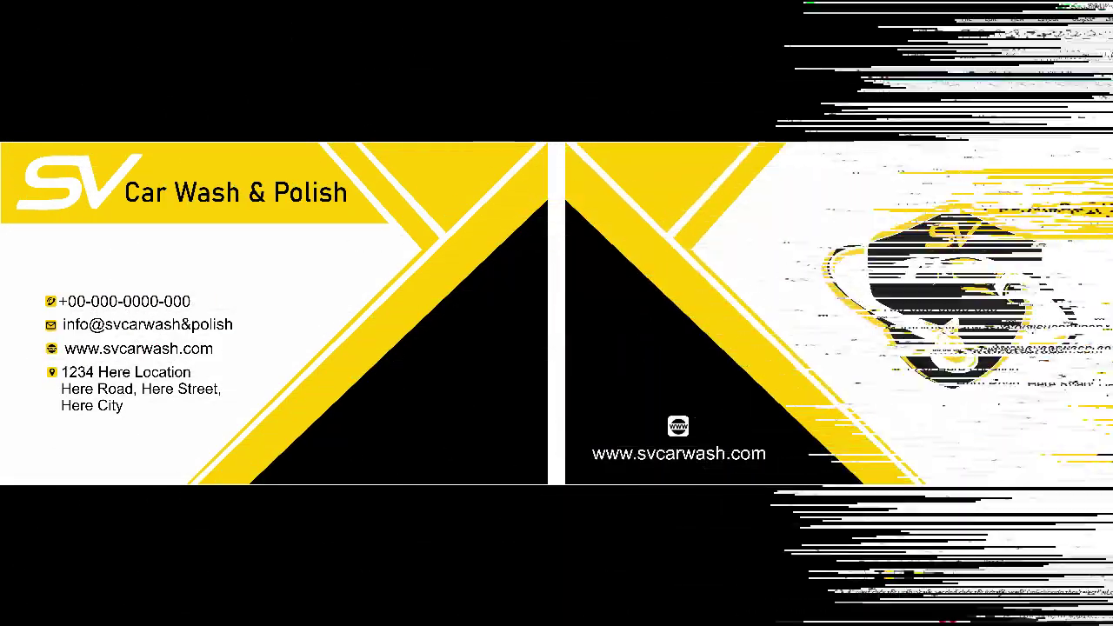